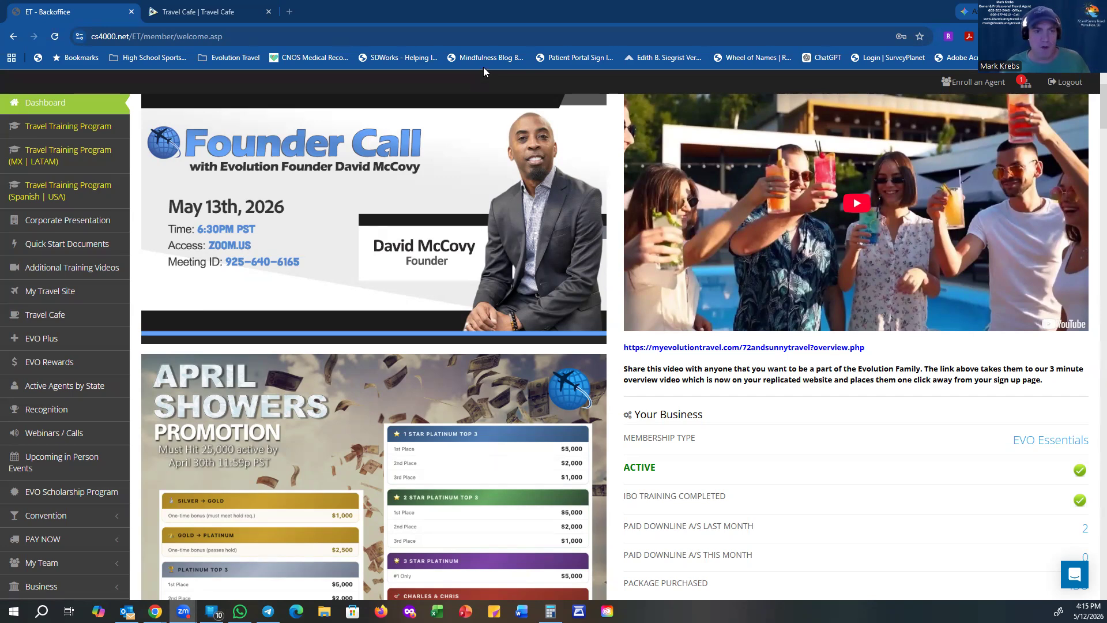
Step: In Travel Cafe, open the Credit Card Authorization Form page from the Forms sidebar menu
click(201, 15)
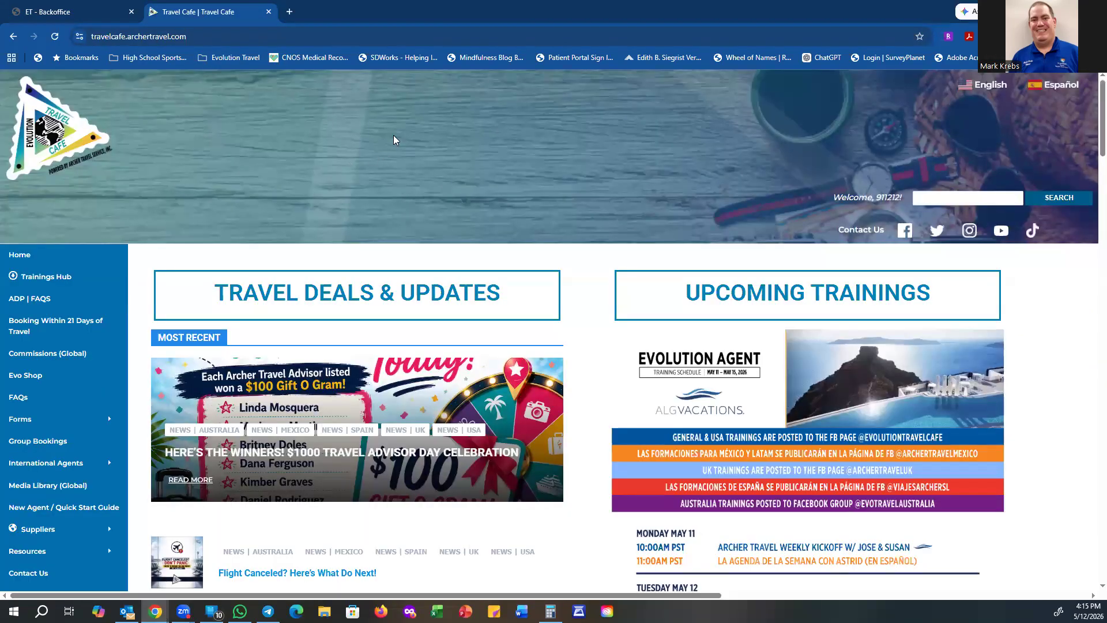
mouse_move(90, 428)
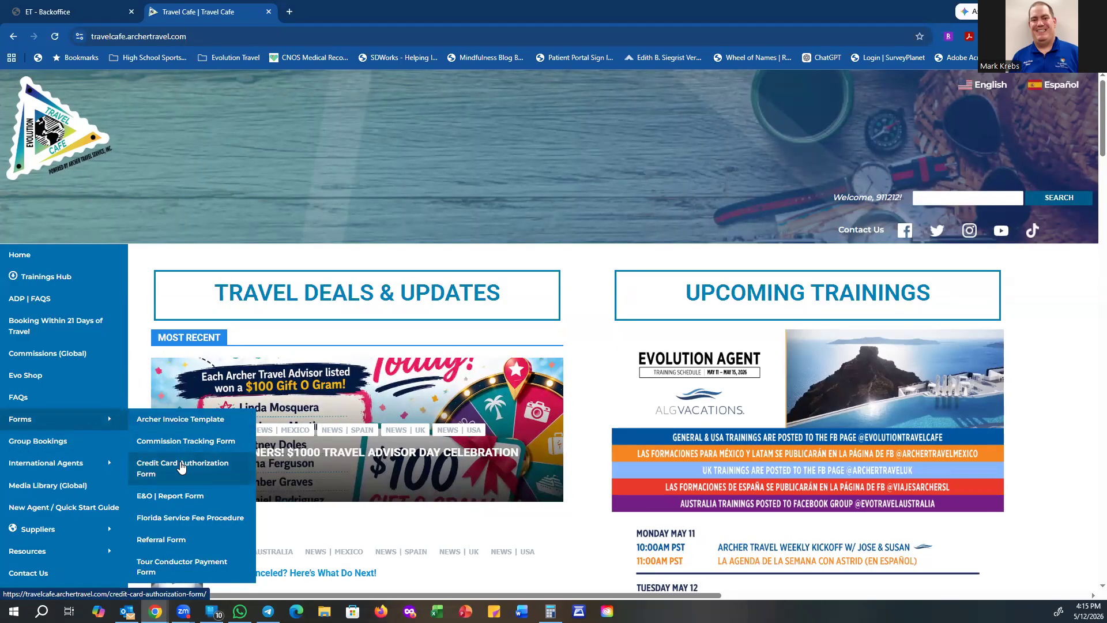
click(182, 467)
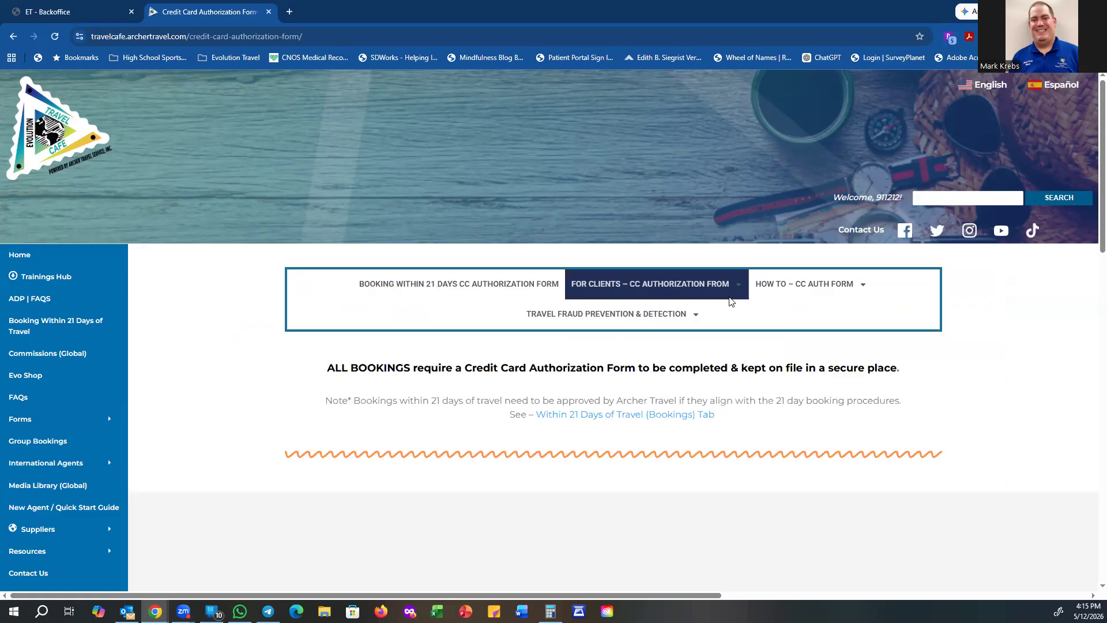
Step: Open the USA | English client authorization form as a PDF from the For Clients dropdown
click(700, 282)
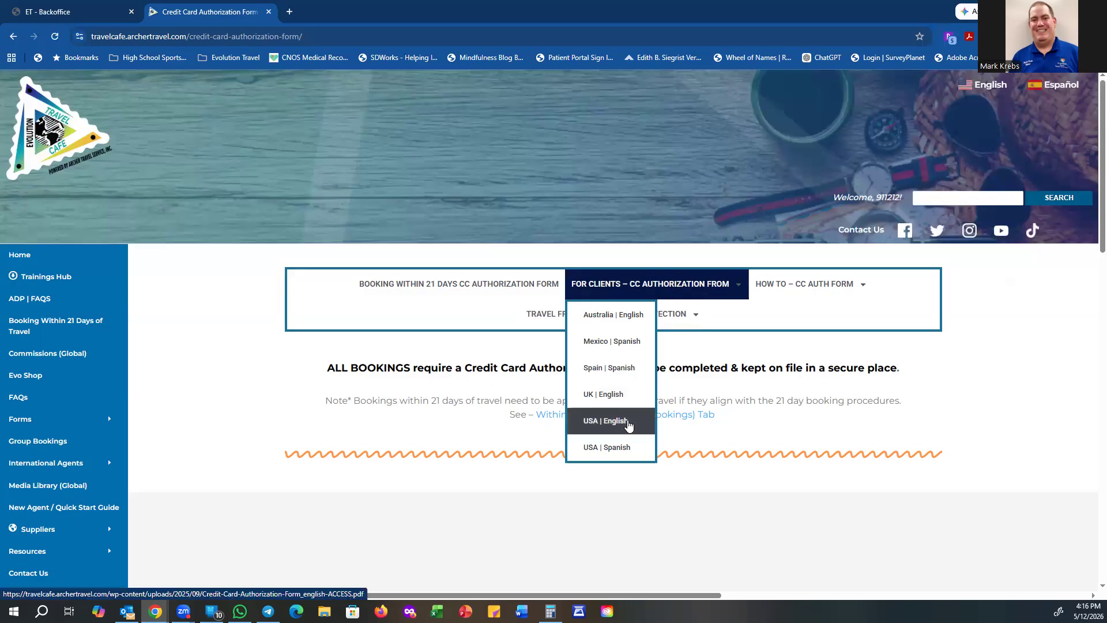
click(625, 425)
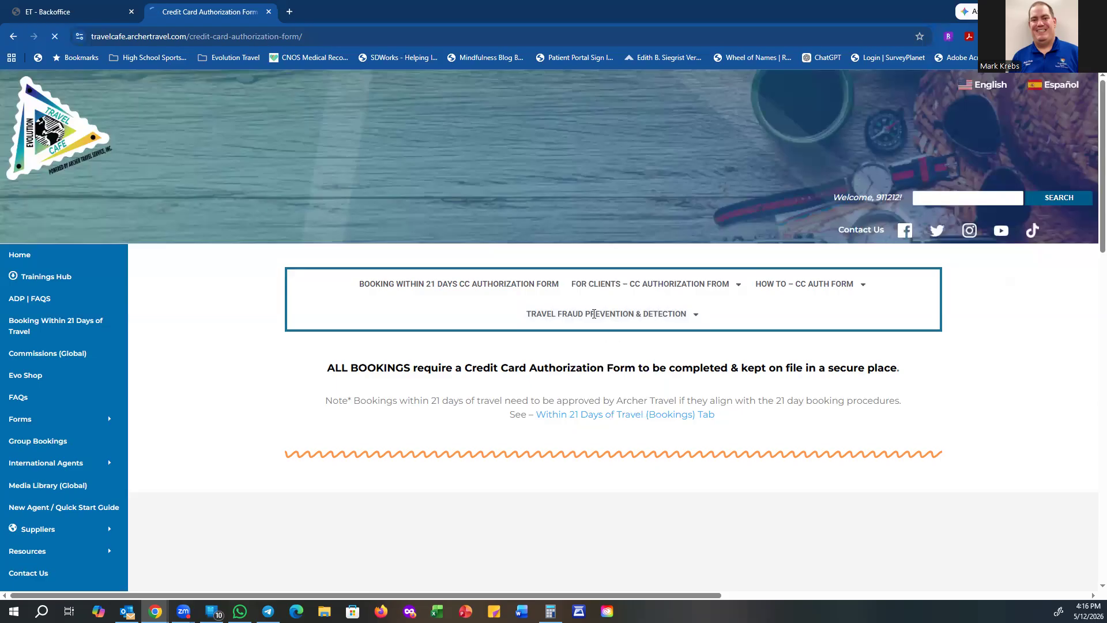
mouse_move(651, 284)
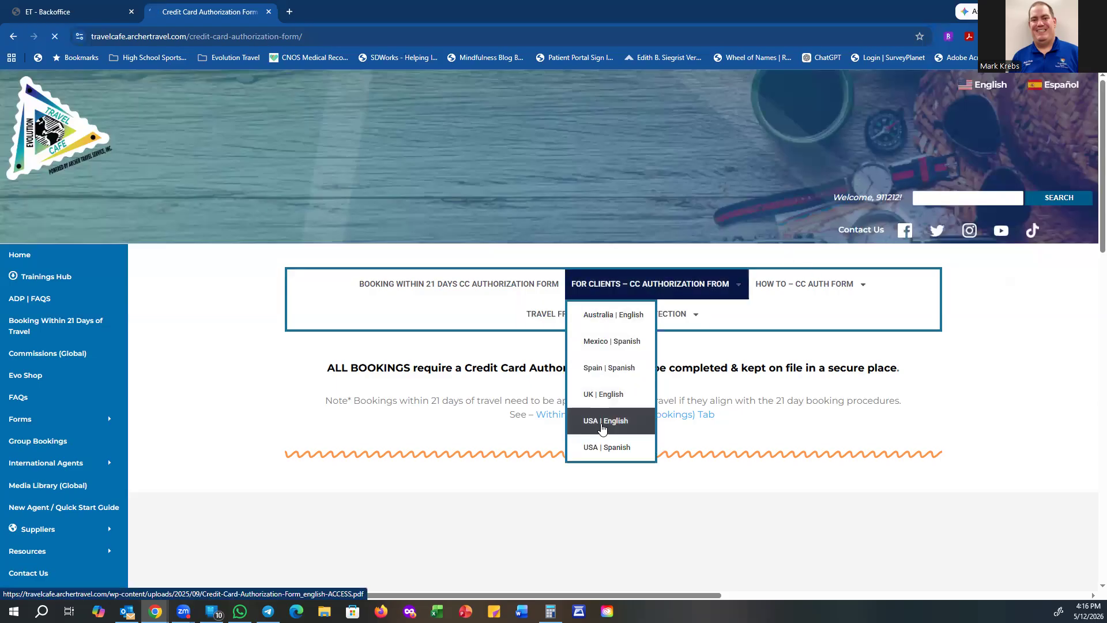
click(602, 429)
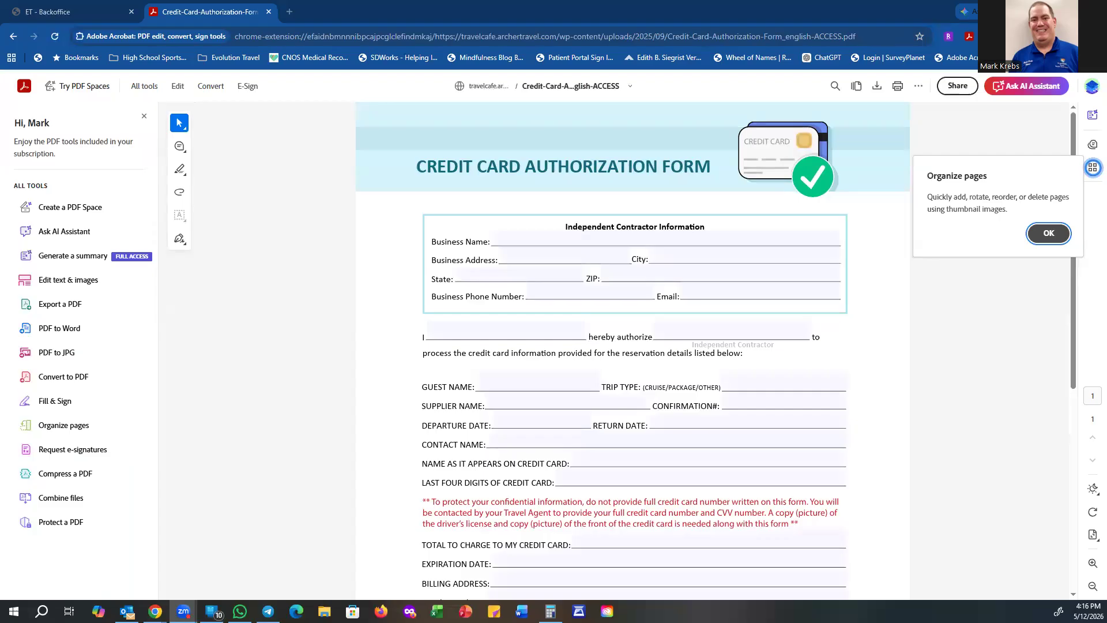
Step: Dismiss the Organize pages tip and Pages panel, then enter '72 and Sunny Travel' as Business Name
click(1041, 241)
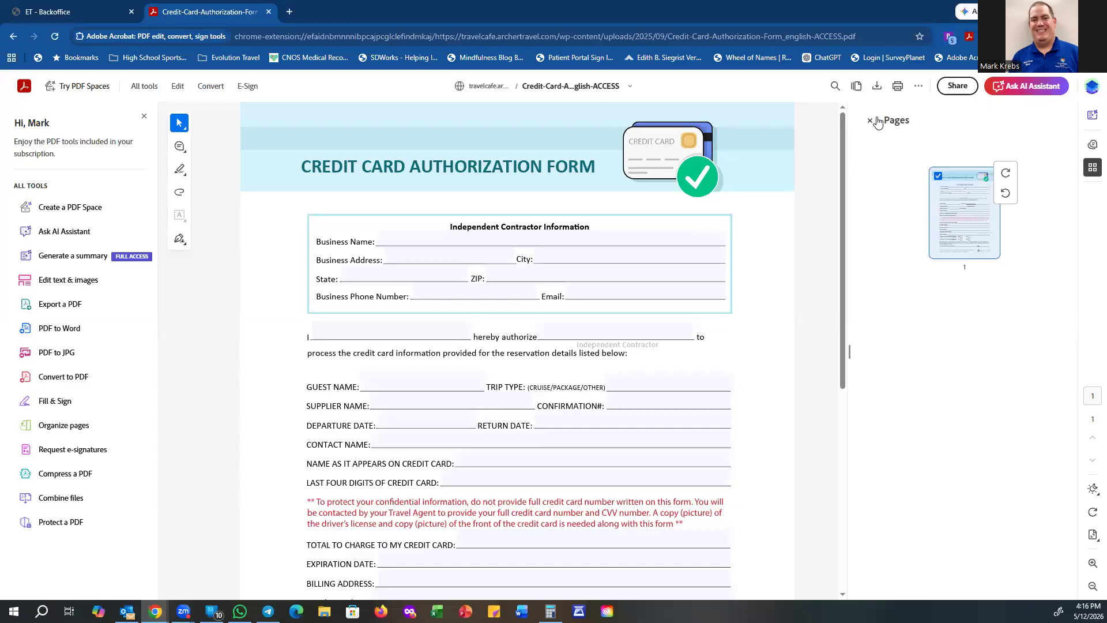
click(871, 120)
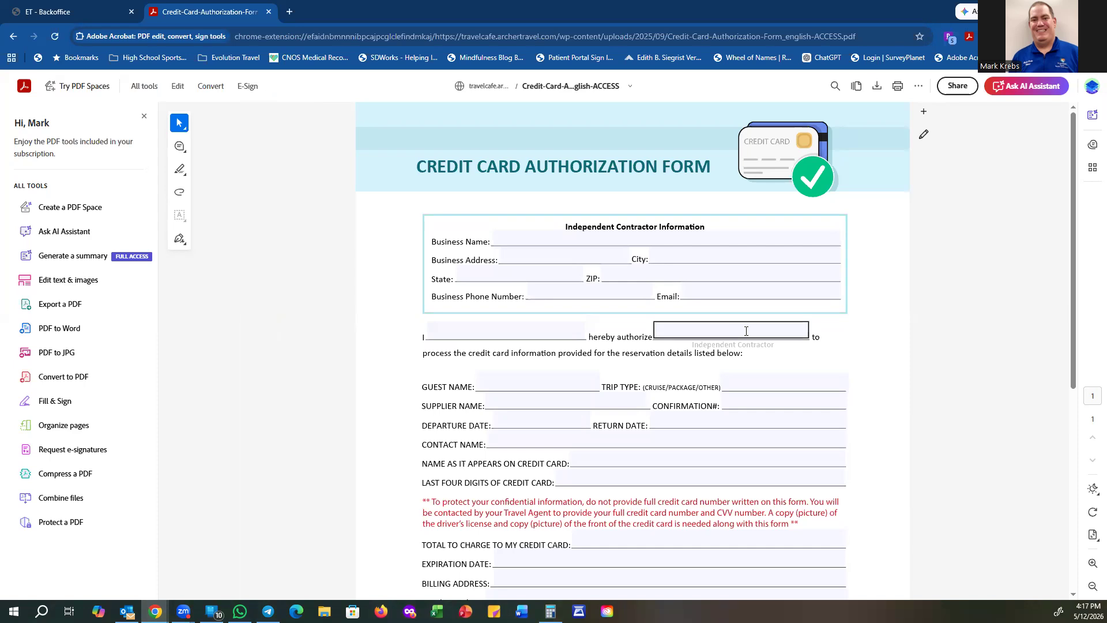
click(538, 237)
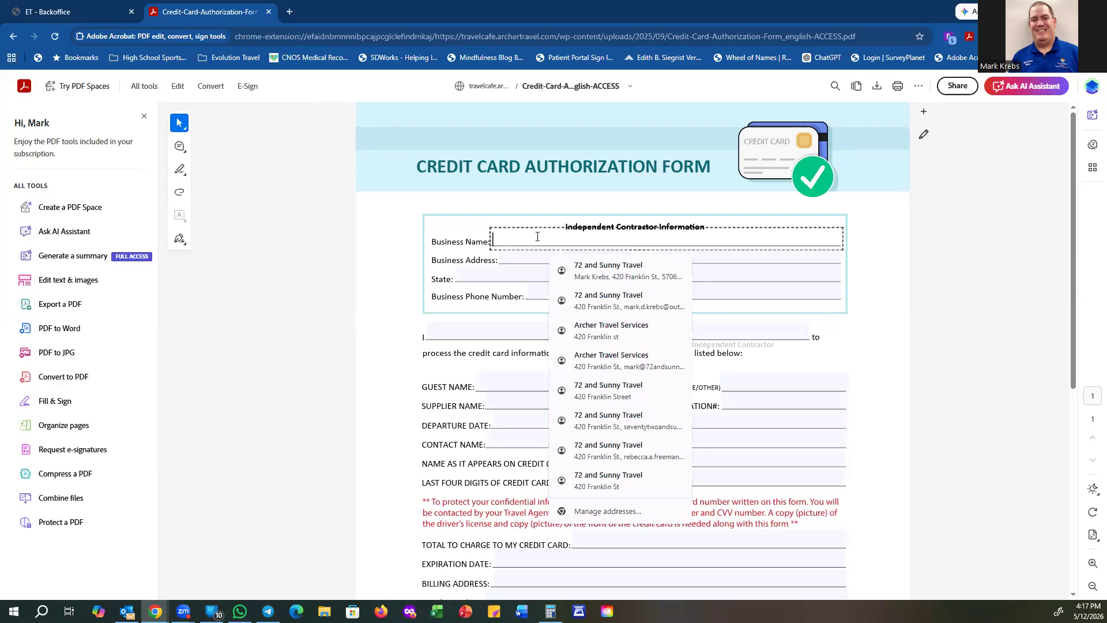
text(72 and )
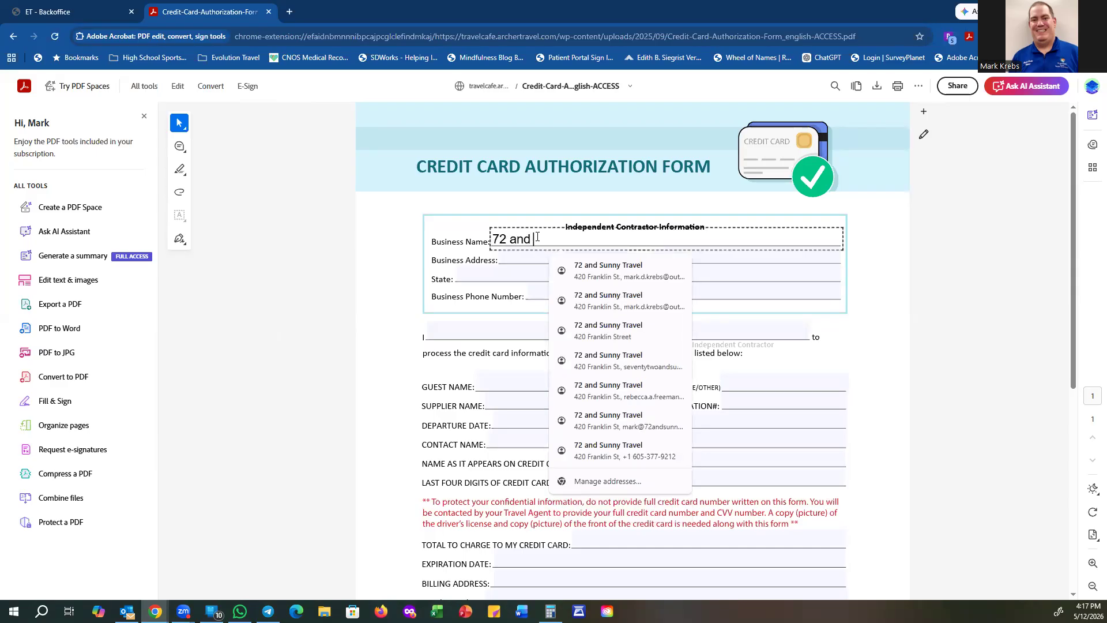
text(Sunny Travel)
Step: Fill in the Business Address field with the business's street address
click(523, 256)
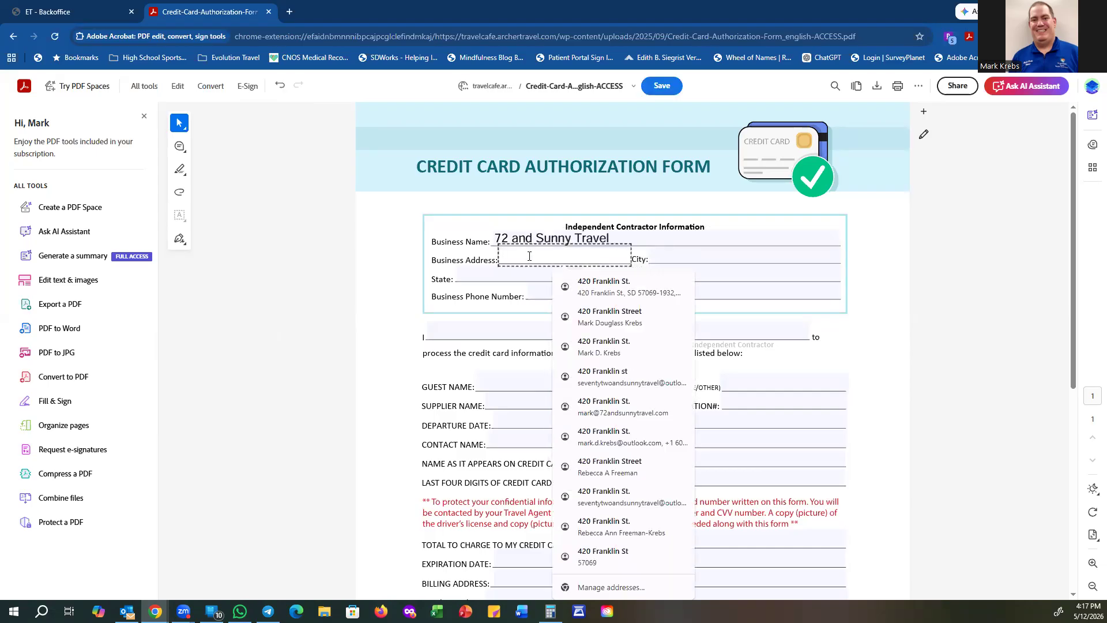
key(Tab)
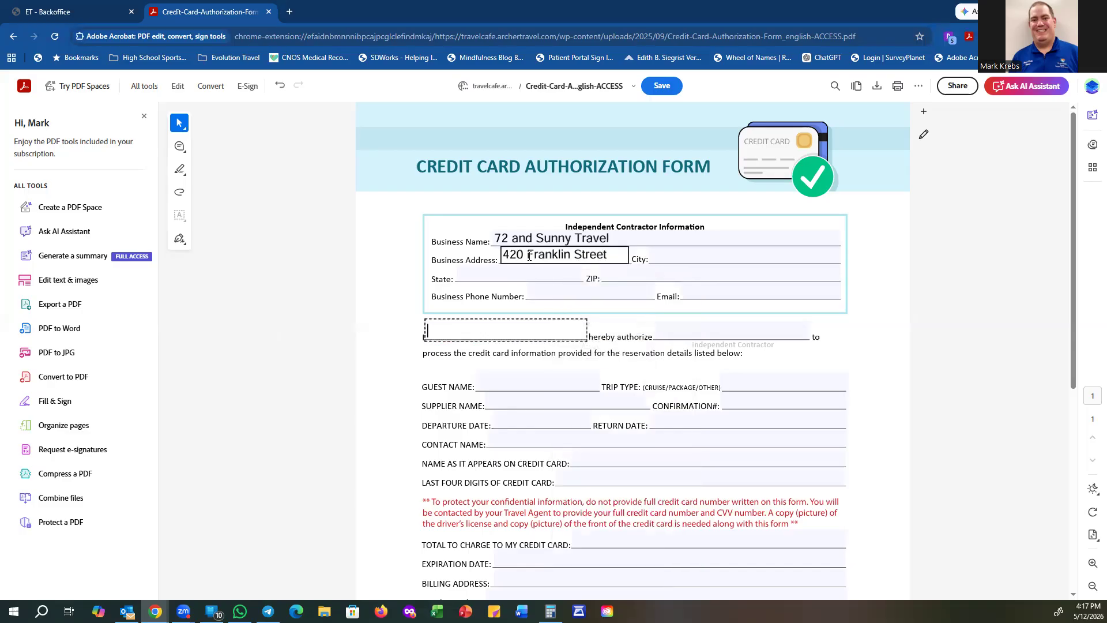
Step: Enter the business's city, state and ZIP code in their form fields
click(672, 256)
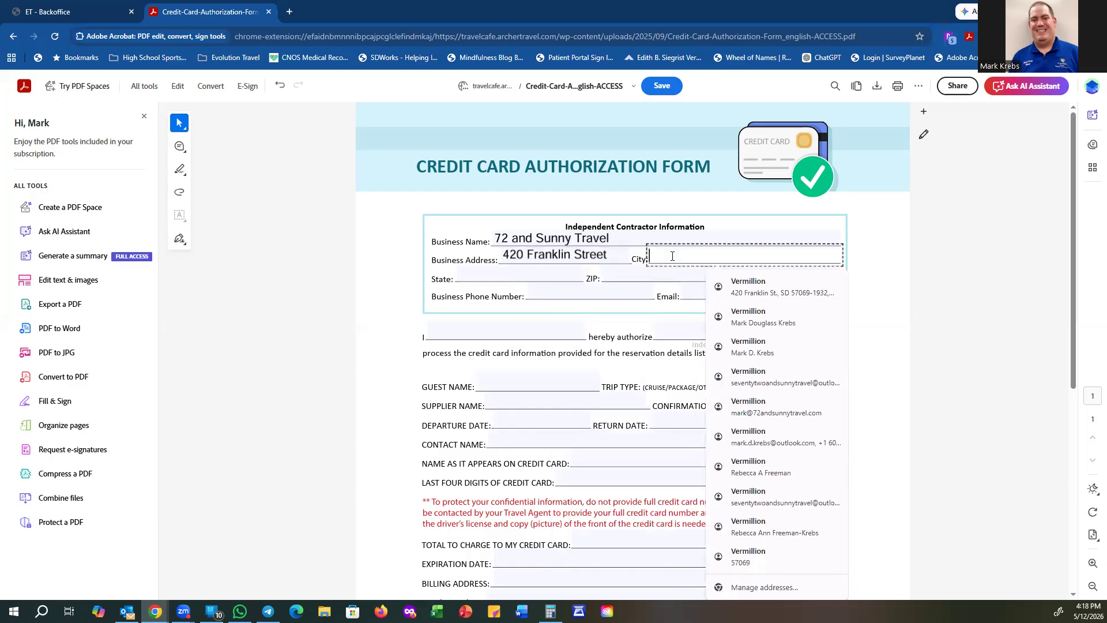
text(Vermillion)
click(533, 274)
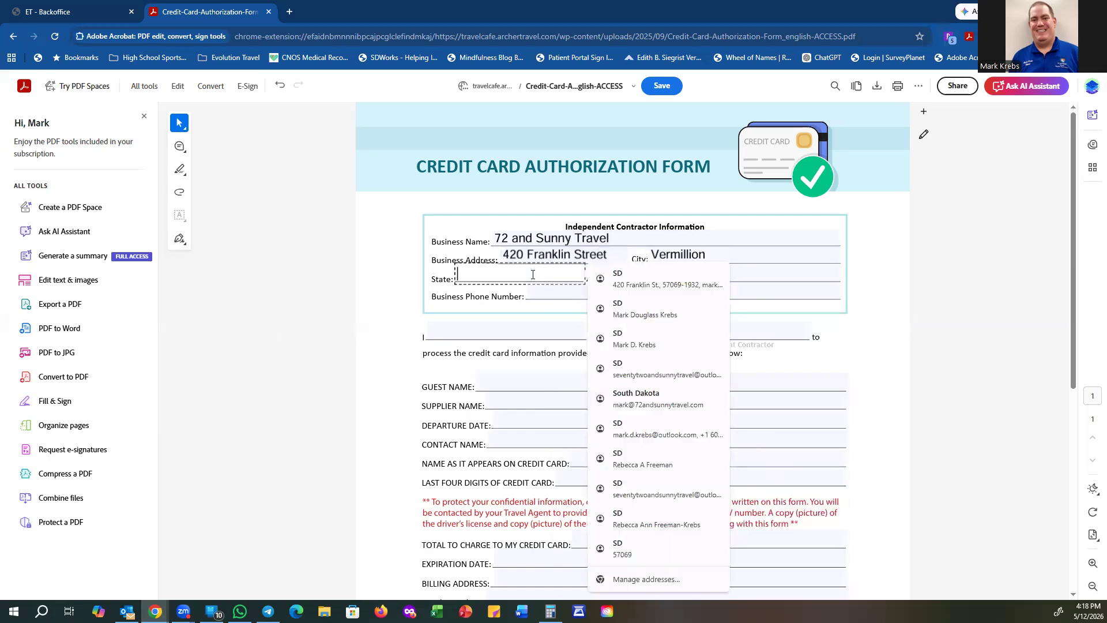
text(SD)
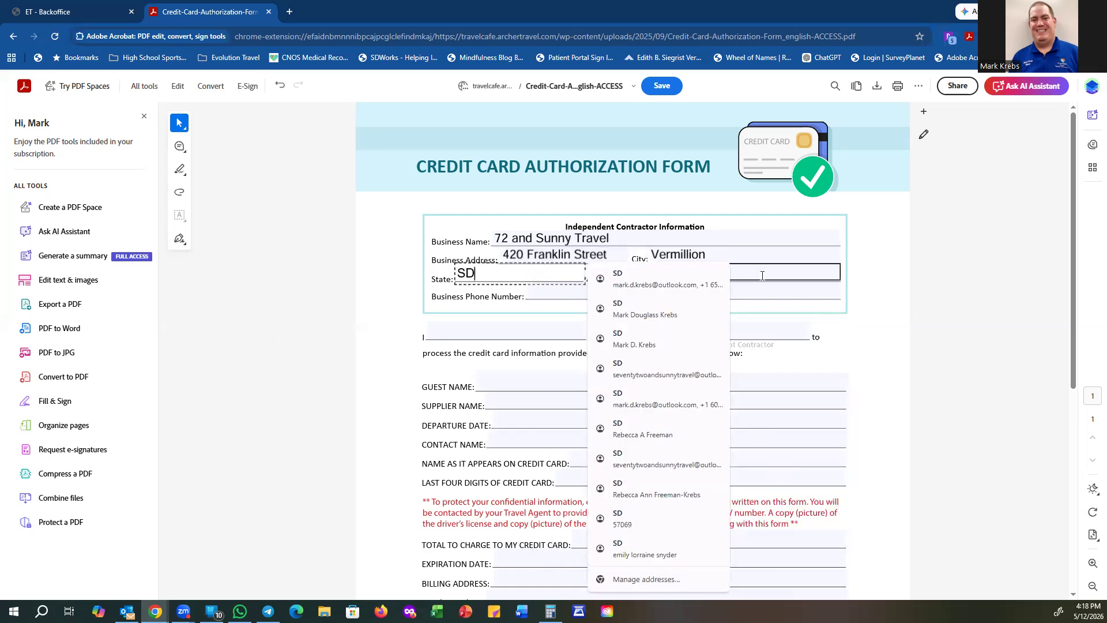
click(762, 275)
text(57069)
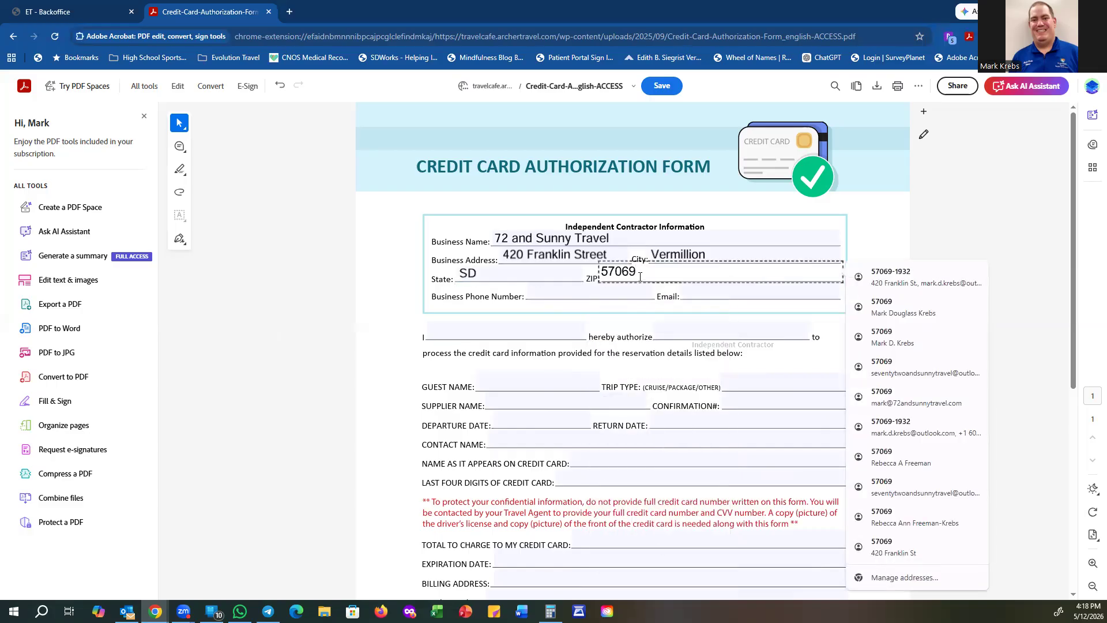
Step: Enter the business phone number and the business email address
click(577, 294)
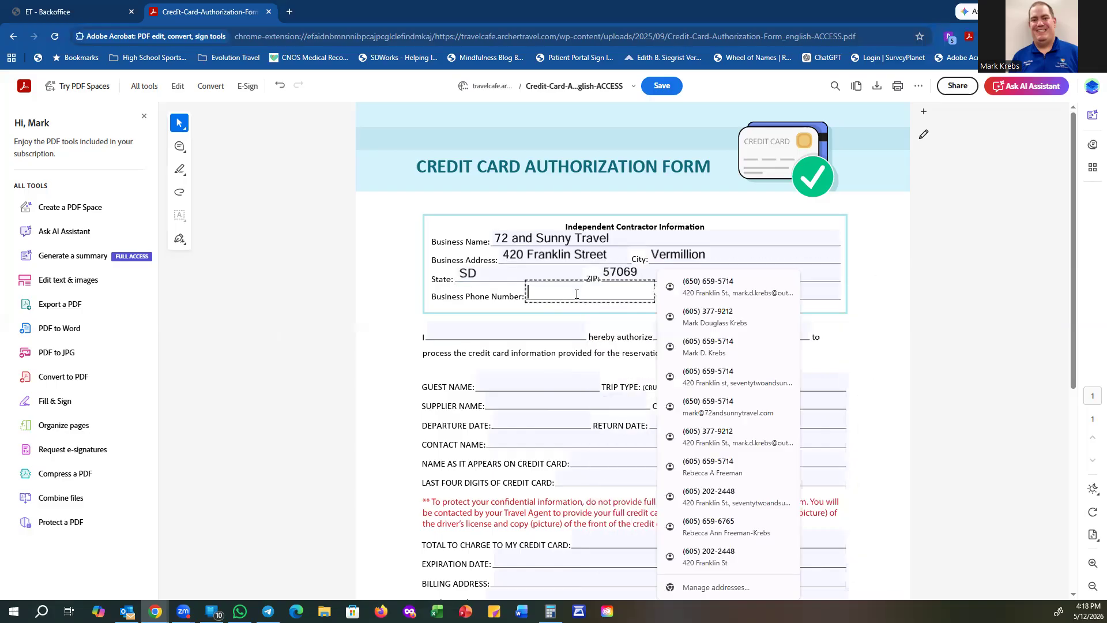
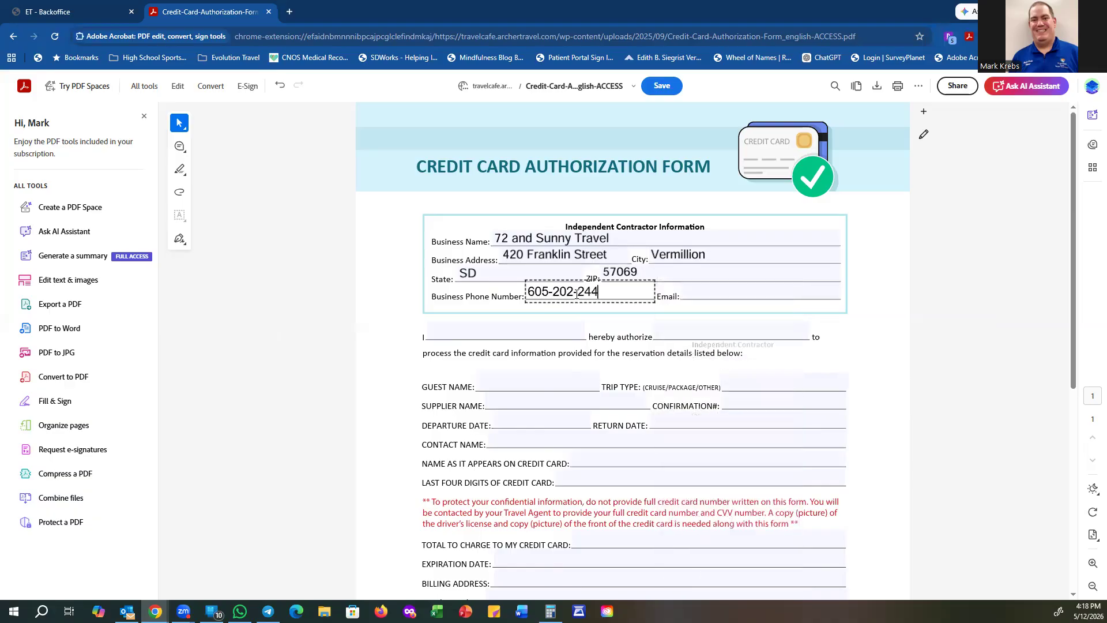
click(699, 292)
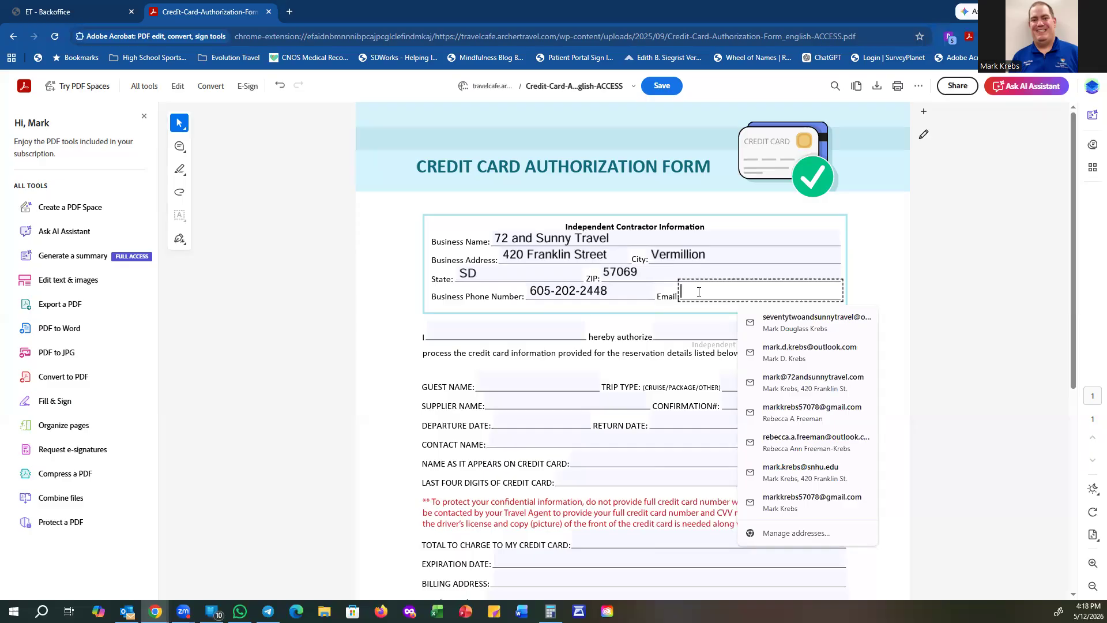
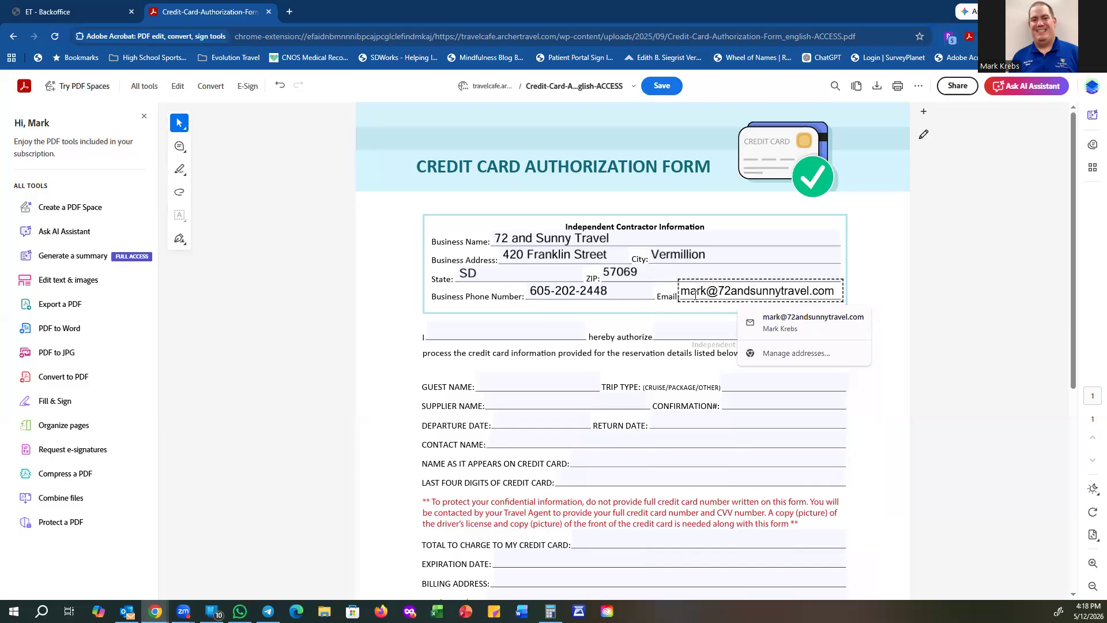
Step: Commit the email entry and dismiss the autofill suggestions
click(950, 290)
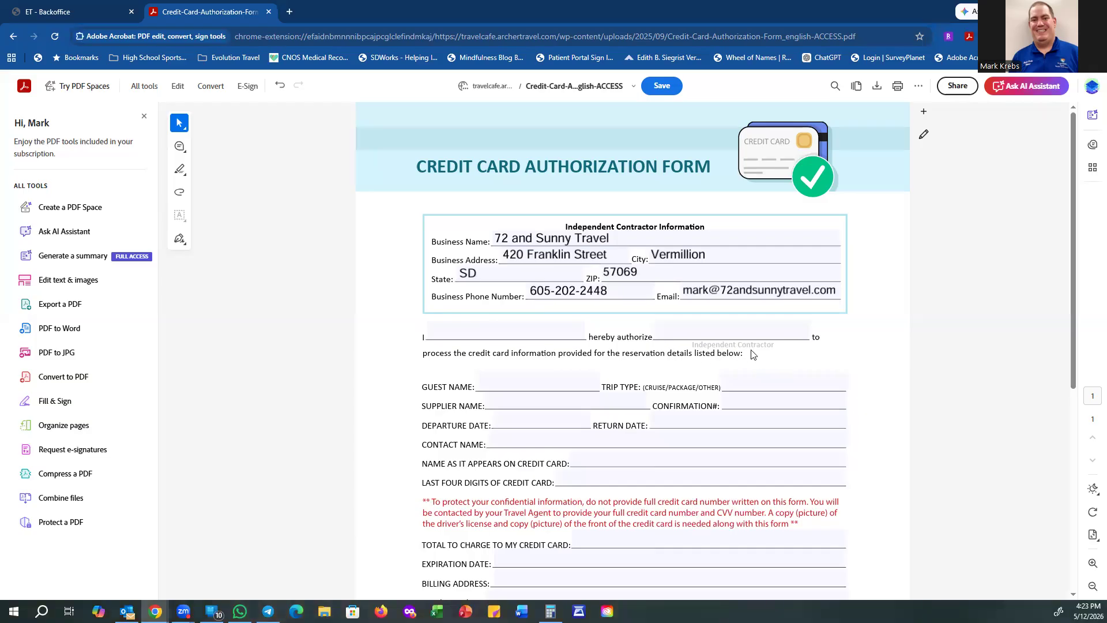
Step: Enter the contractor's full name in the blank after 'hereby authorize' and commit it
click(714, 324)
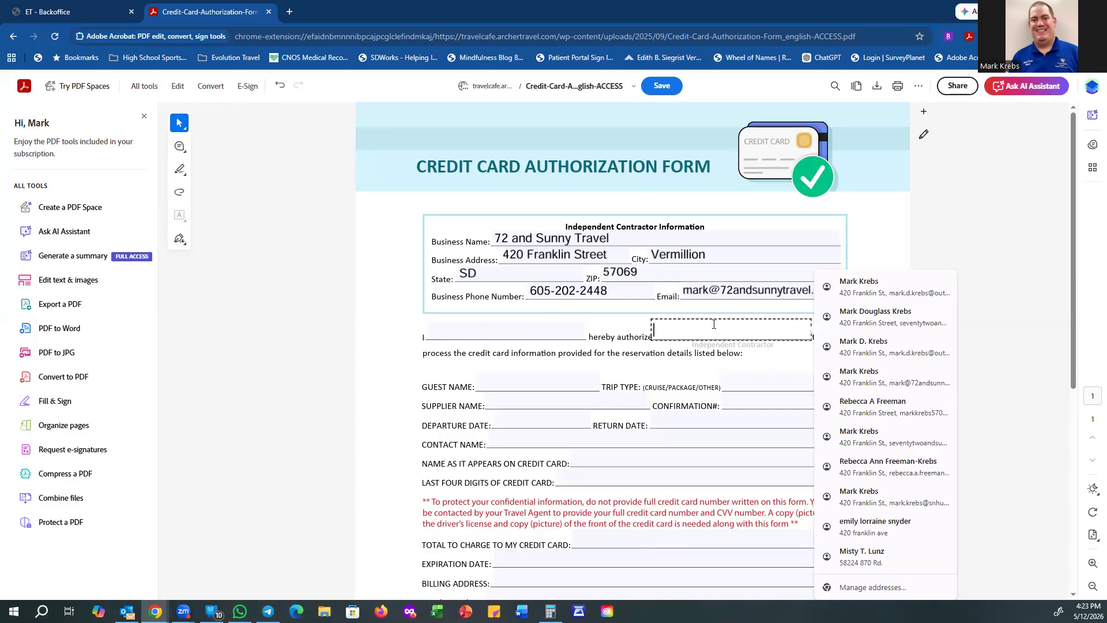
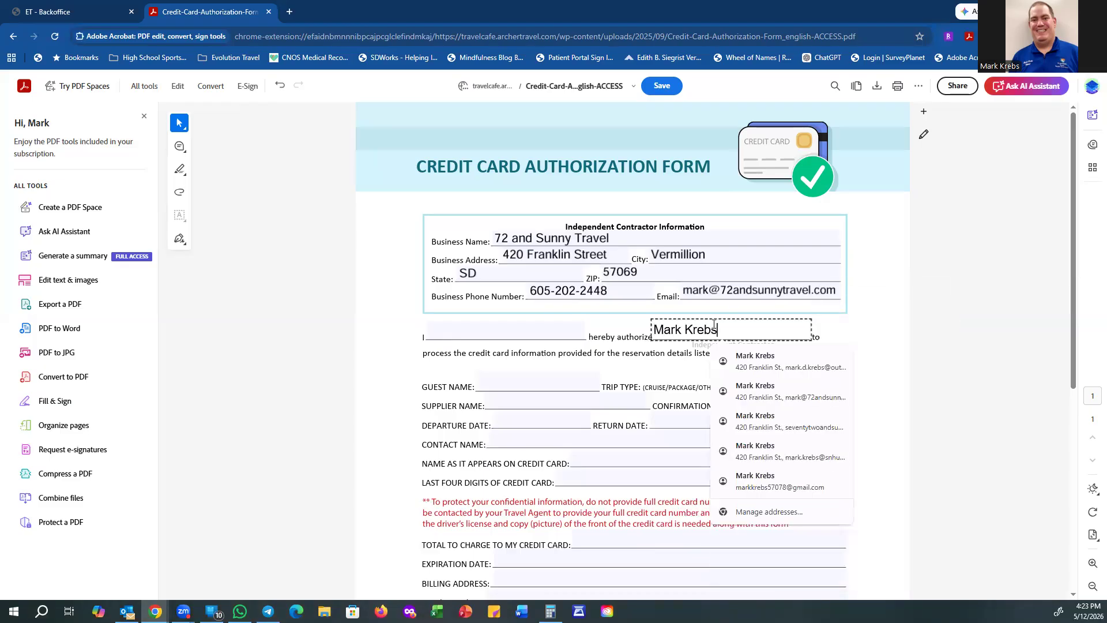
click(894, 351)
click(817, 357)
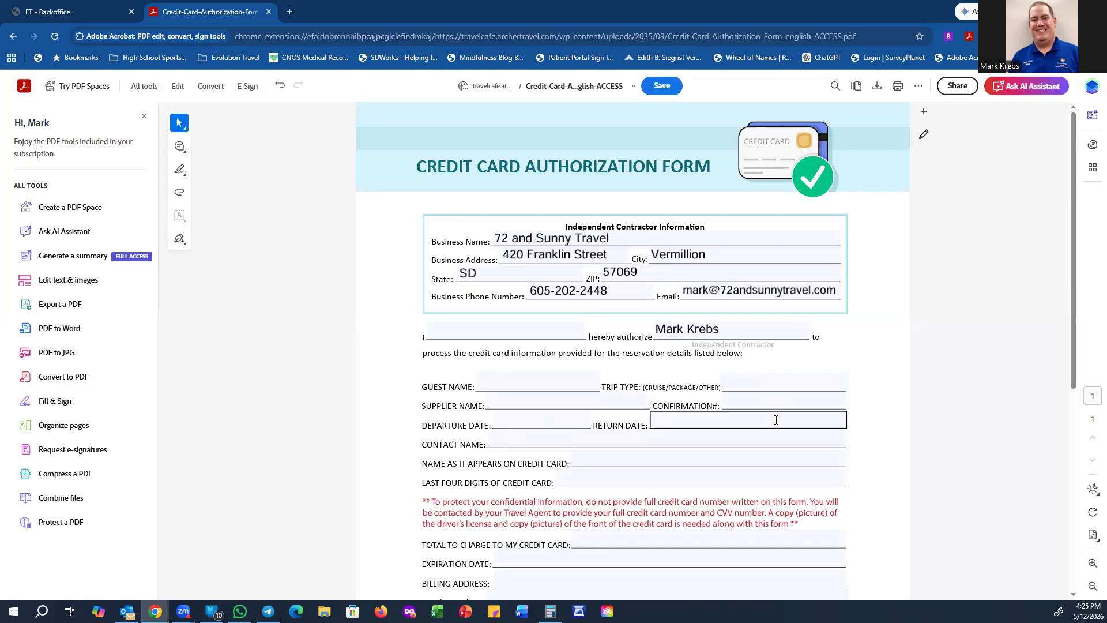
scroll(776, 419, down, 4)
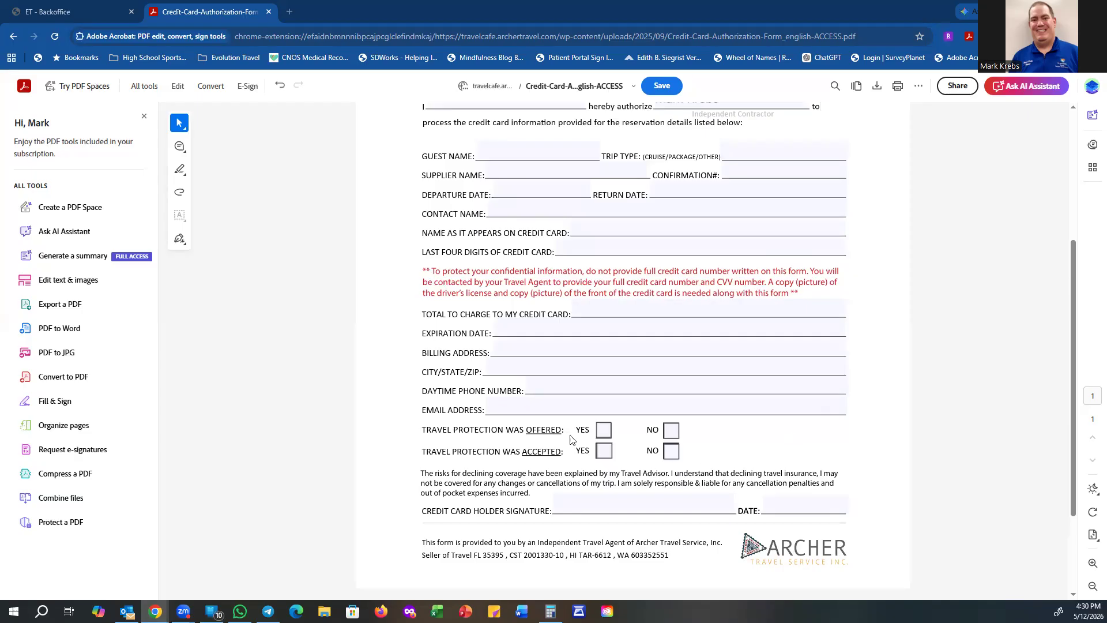
Step: Check YES for 'Travel Protection Was Offered'
click(603, 430)
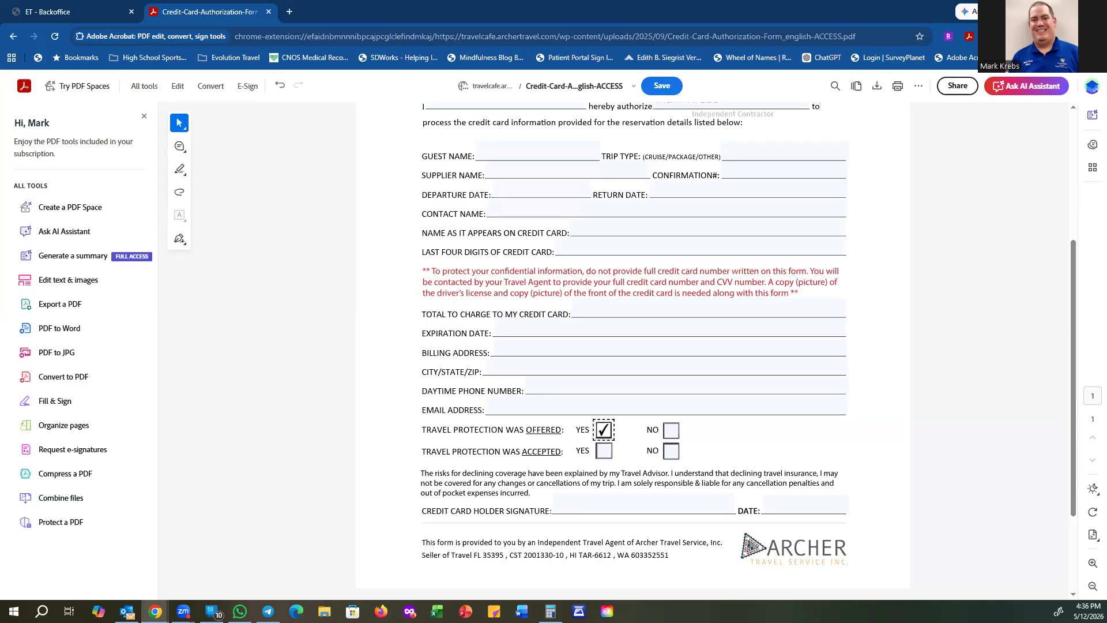
Step: Check NO for 'Travel Protection Was Accepted', then go back and leave without saving
click(671, 451)
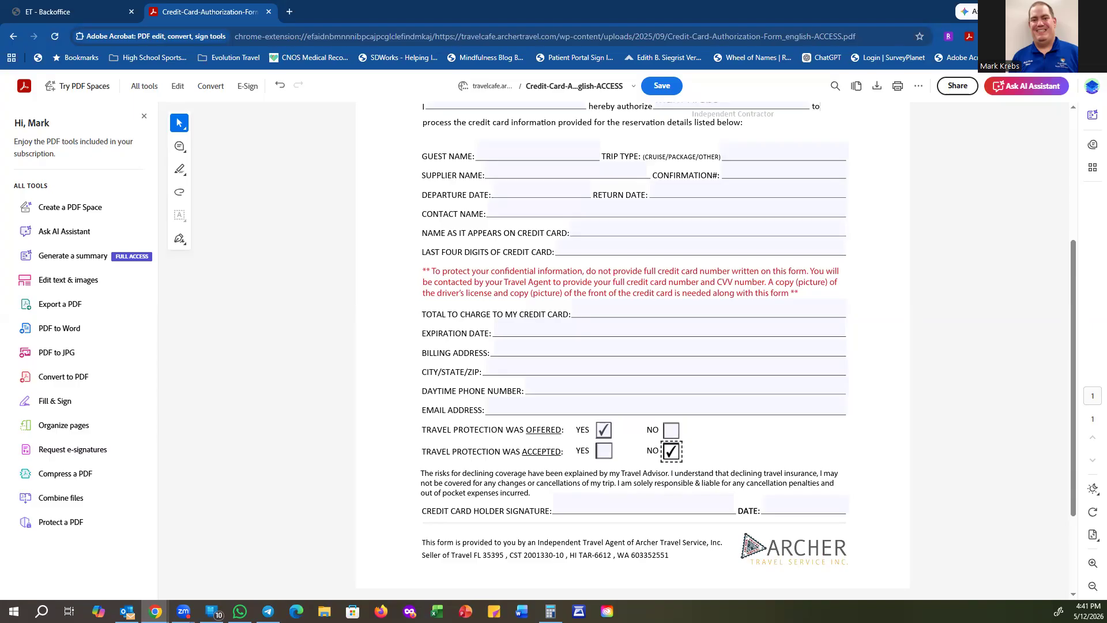
click(14, 41)
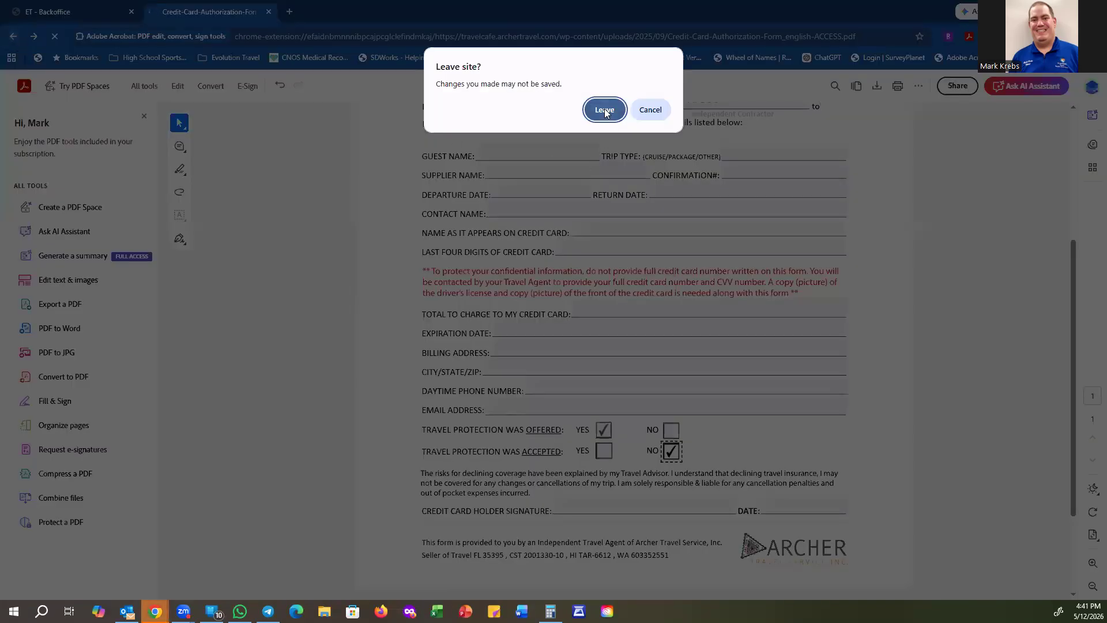
click(605, 110)
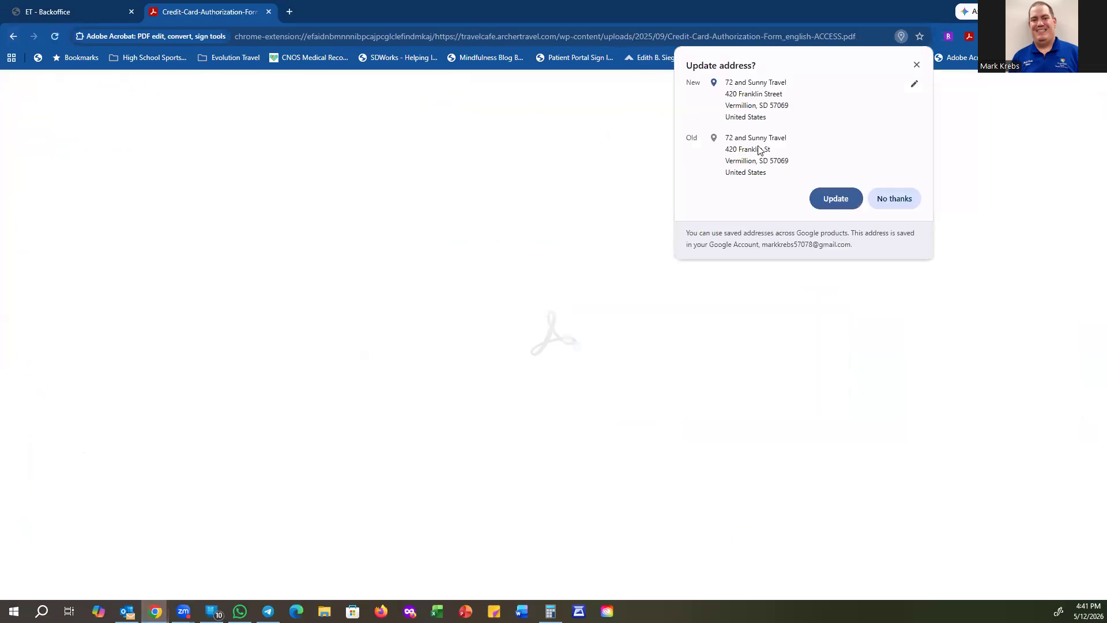
Step: Decline the address update, return to Travel Cafe, and close the authorization form tab
click(912, 197)
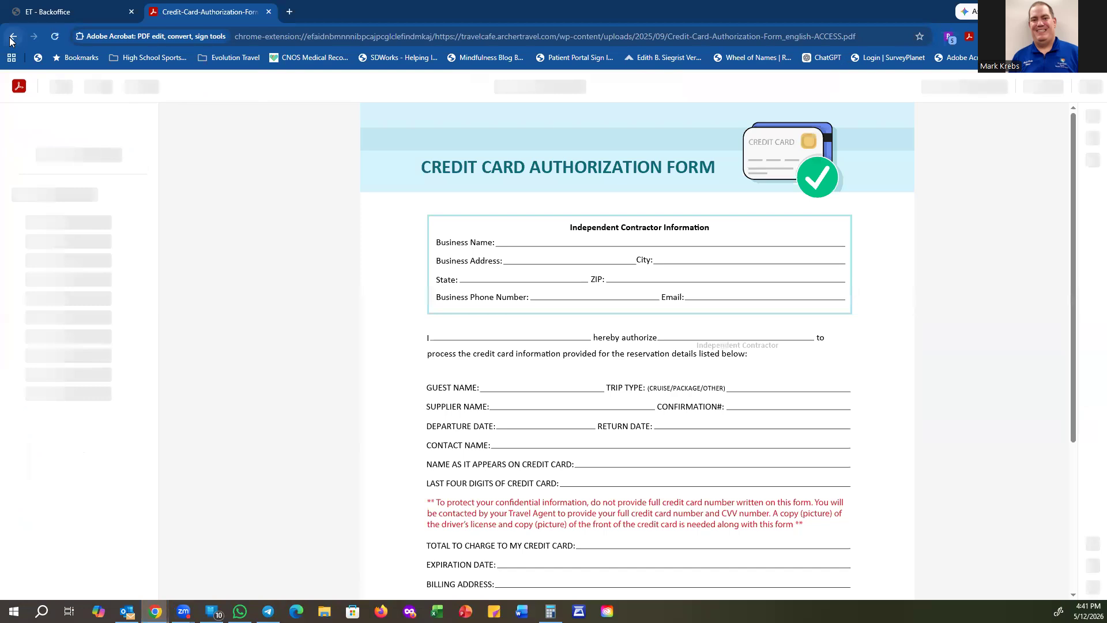
click(11, 38)
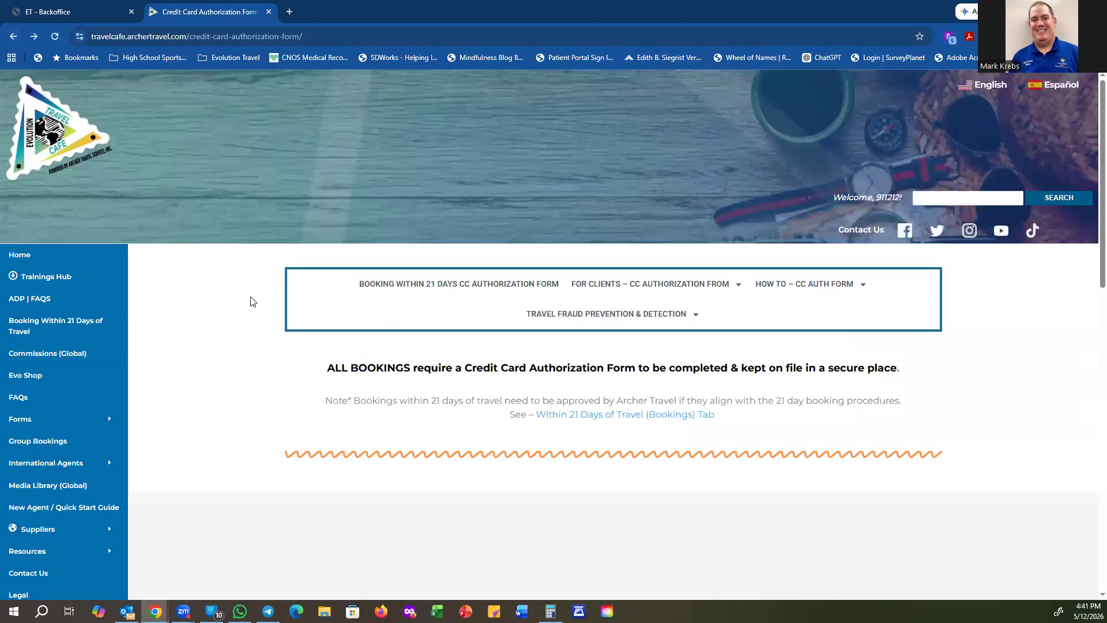
click(268, 12)
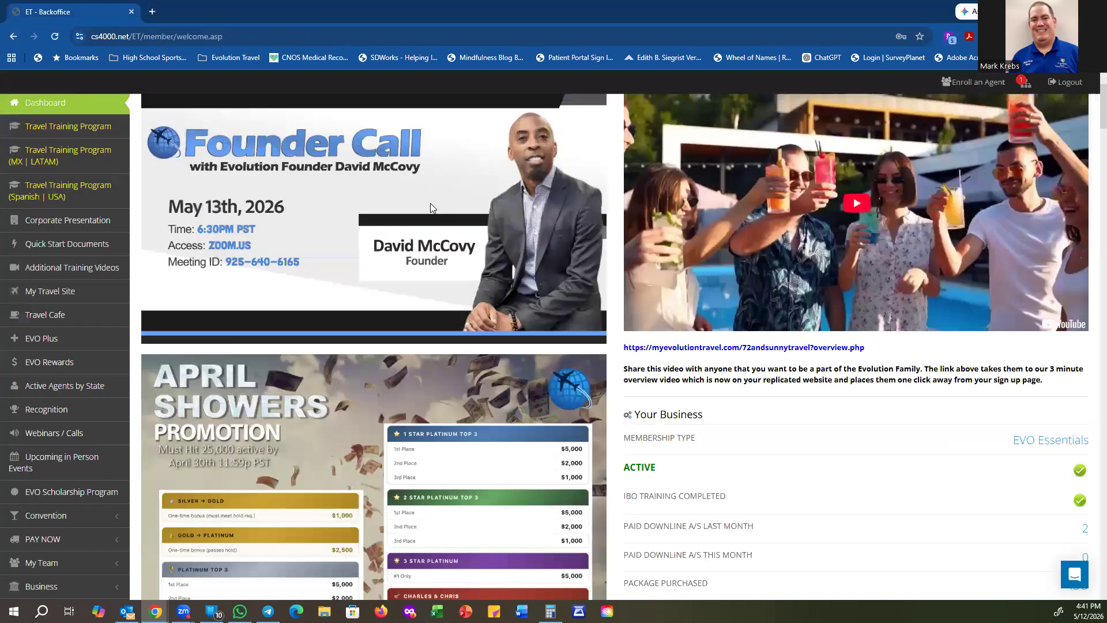
Step: Open the agent's personal travel site from My Travel Site, then go to its Dashboard User Guide
click(67, 293)
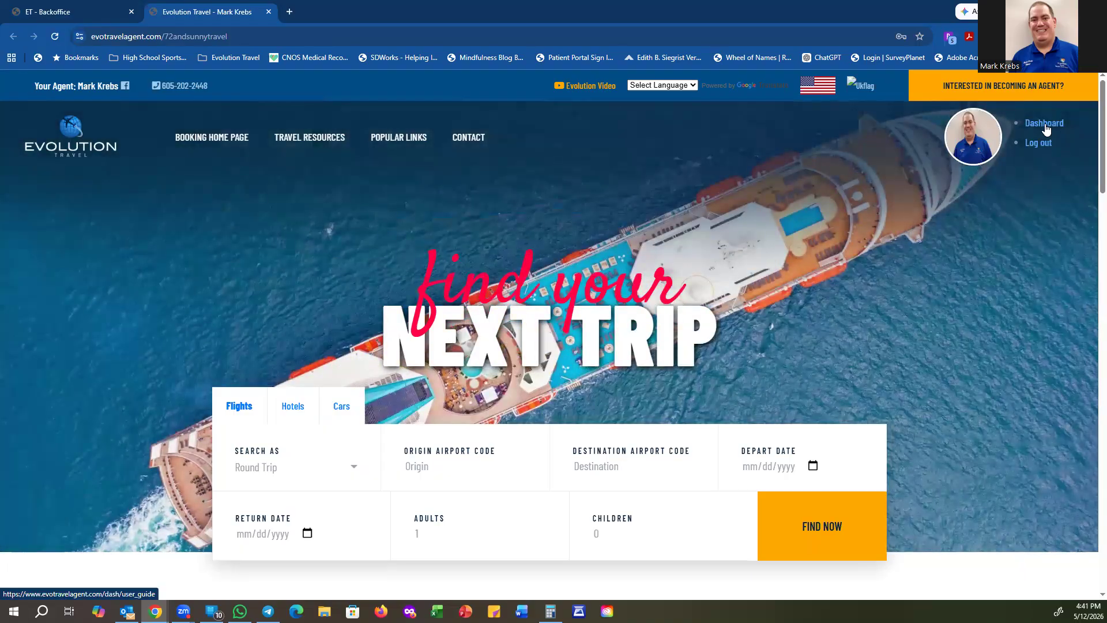
click(1044, 123)
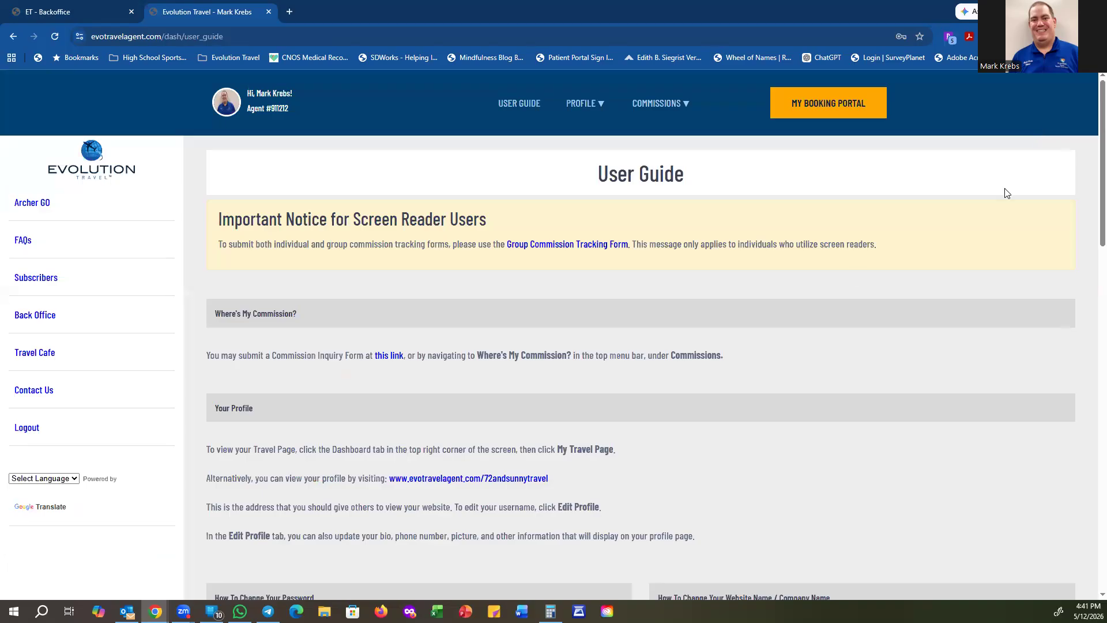
Step: Choose Commissions Hub 2.0 BETA from the COMMISSIONS menu
mouse_move(678, 109)
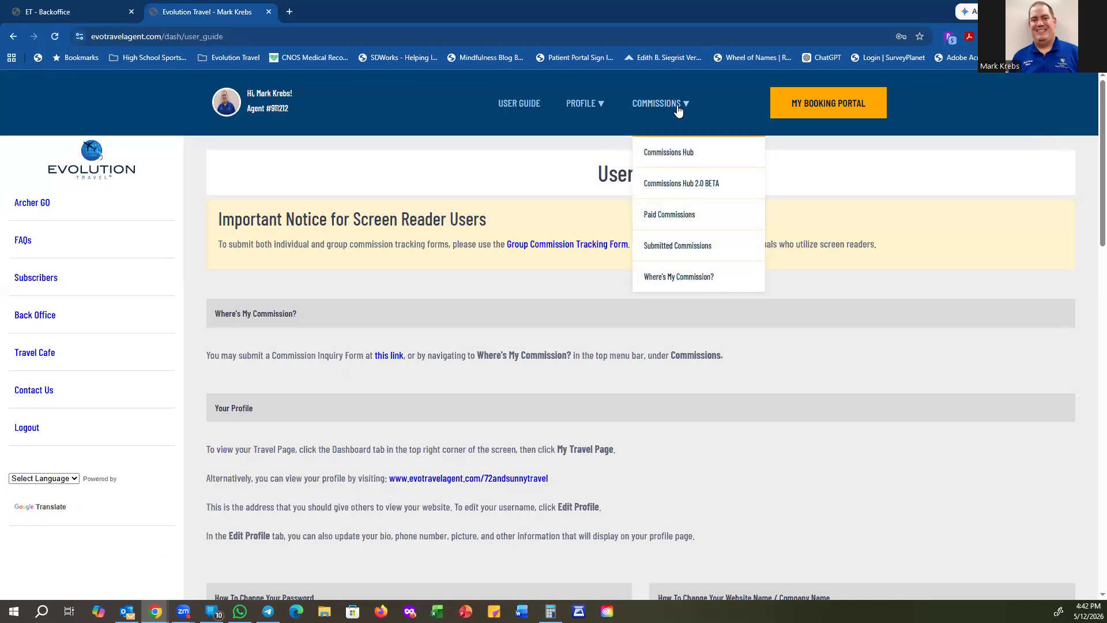
click(706, 182)
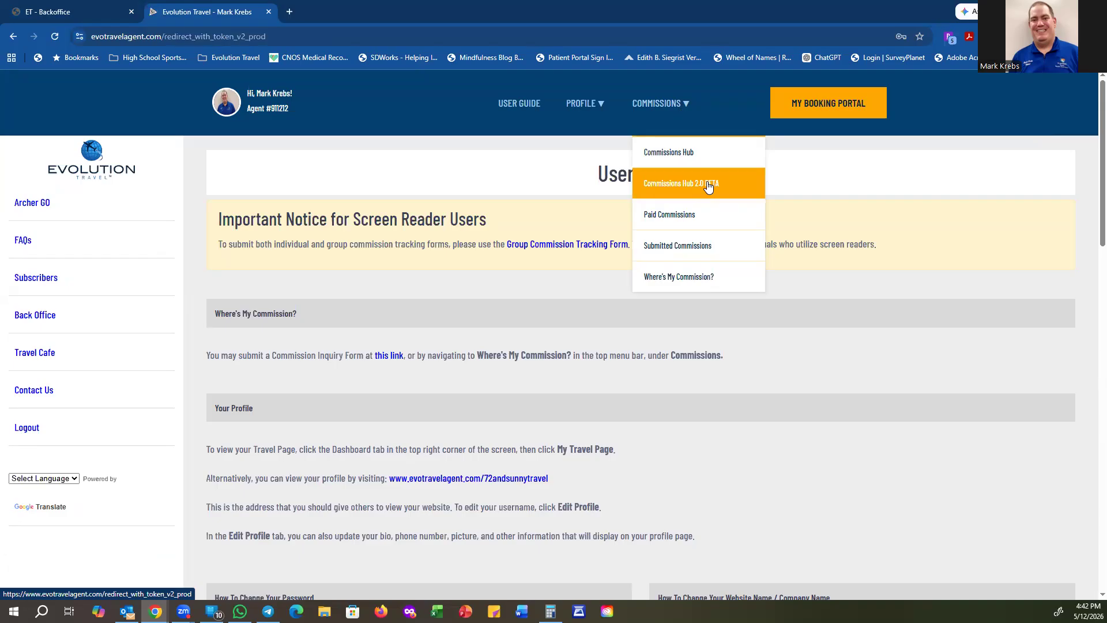
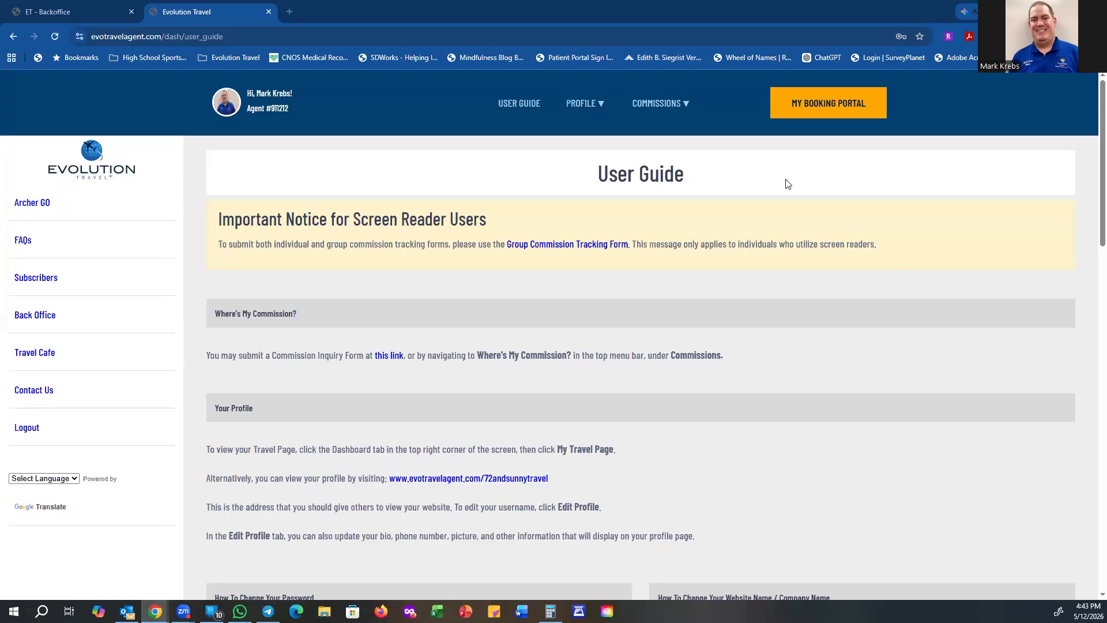
Step: Open the Commissions Hub 2.0 BETA dashboard from the COMMISSIONS menu
mouse_move(663, 107)
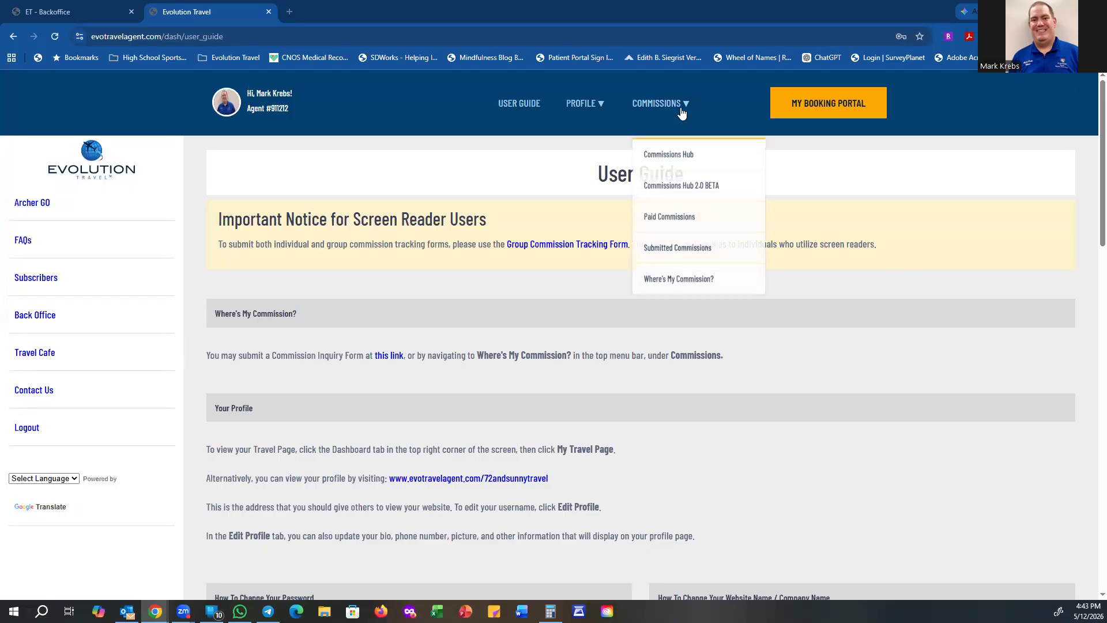
click(734, 189)
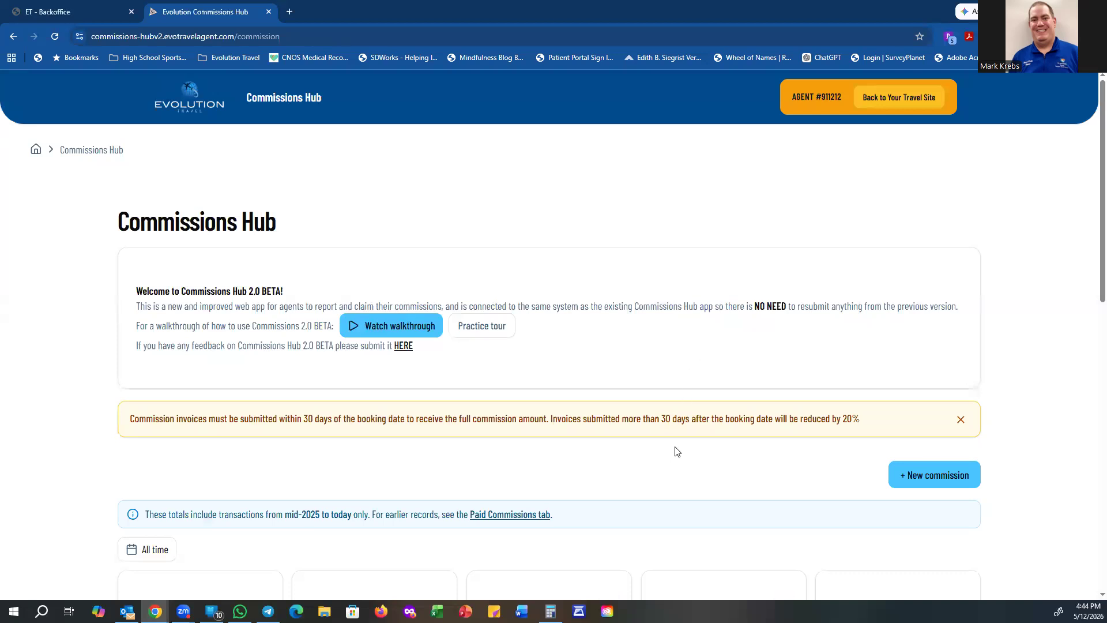
scroll(668, 453, down, 2)
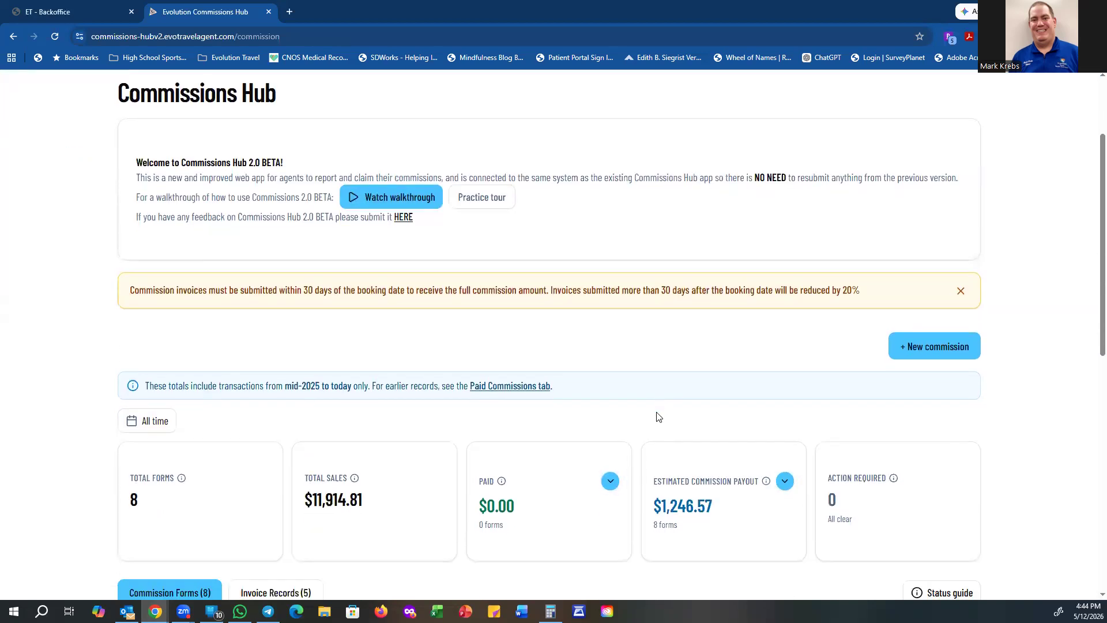
scroll(659, 417, down, 2)
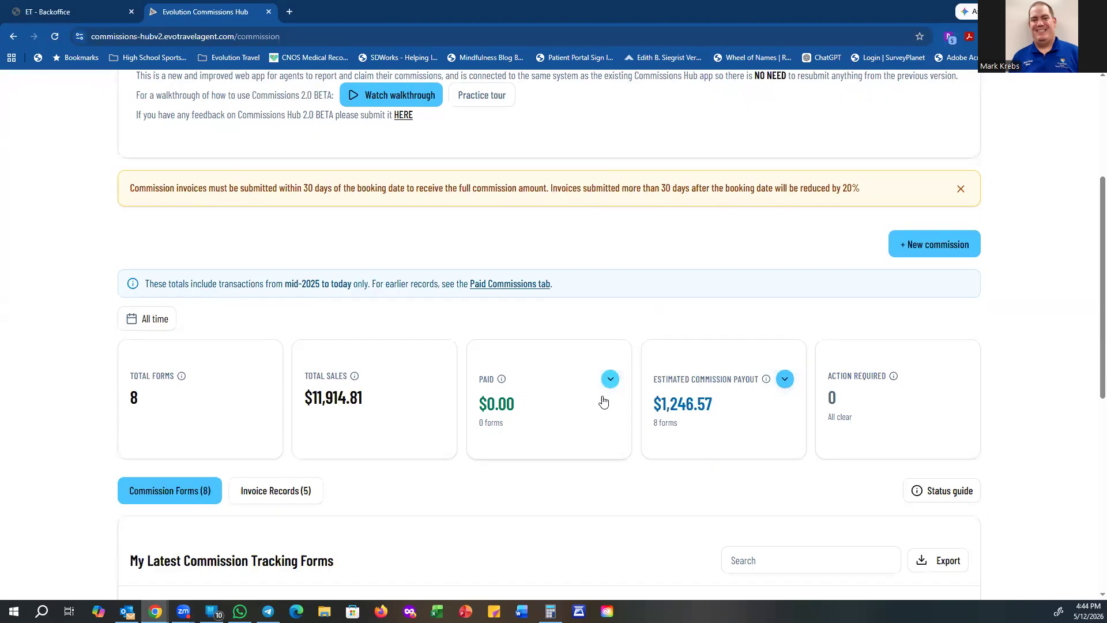
click(609, 379)
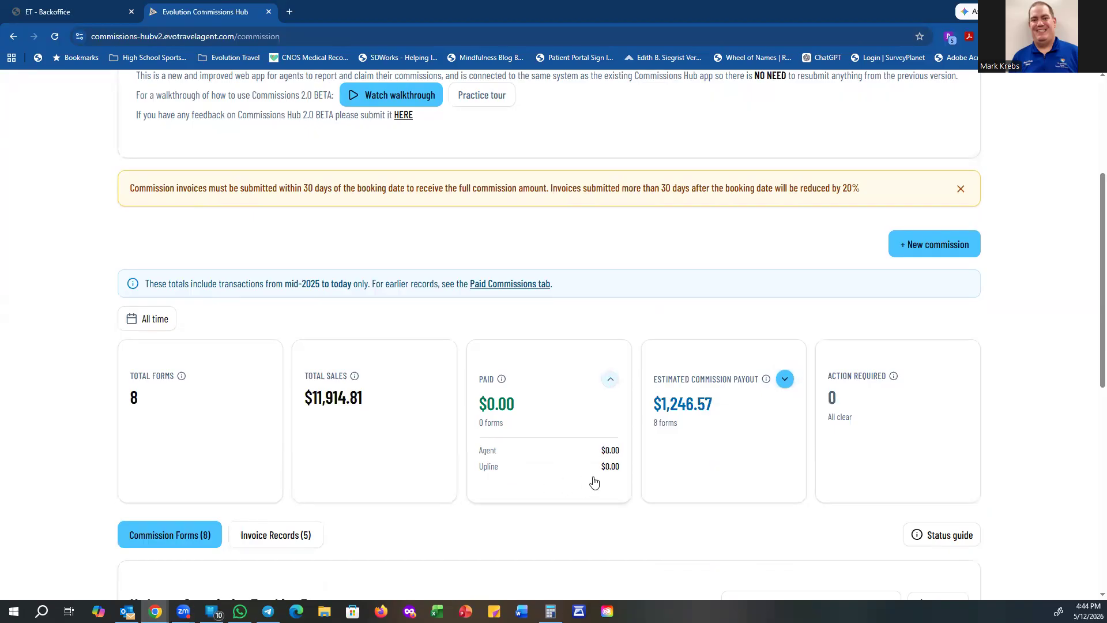
click(610, 379)
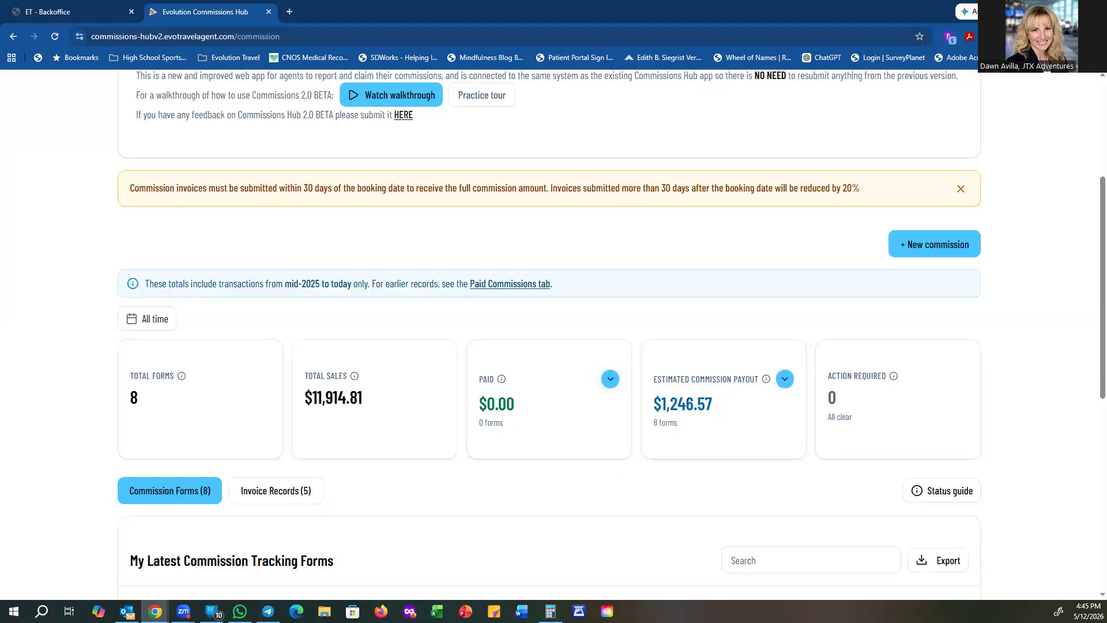
click(510, 284)
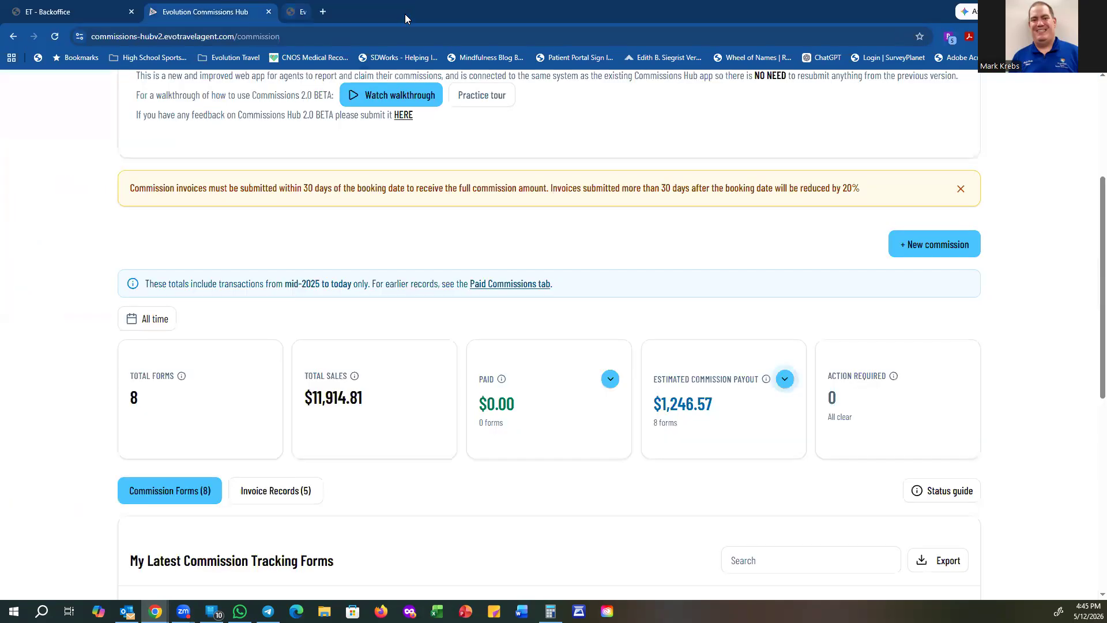
click(405, 12)
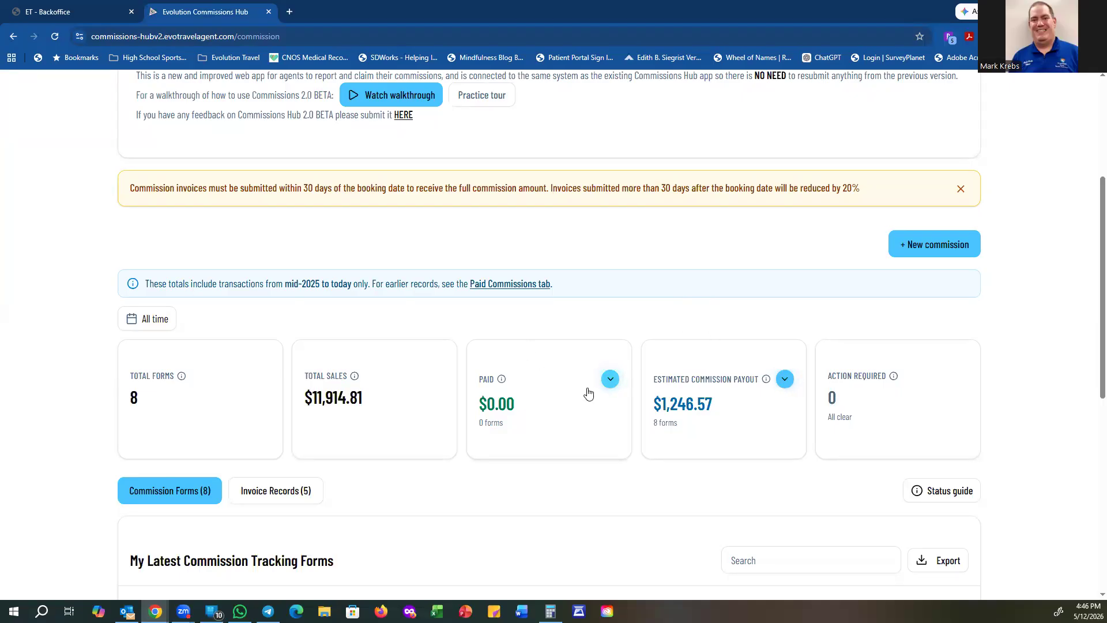
Step: Review the Commission Forms table, then expand the Paid total to show Agent $0.00 and Upline $0.00
scroll(594, 403, down, 4)
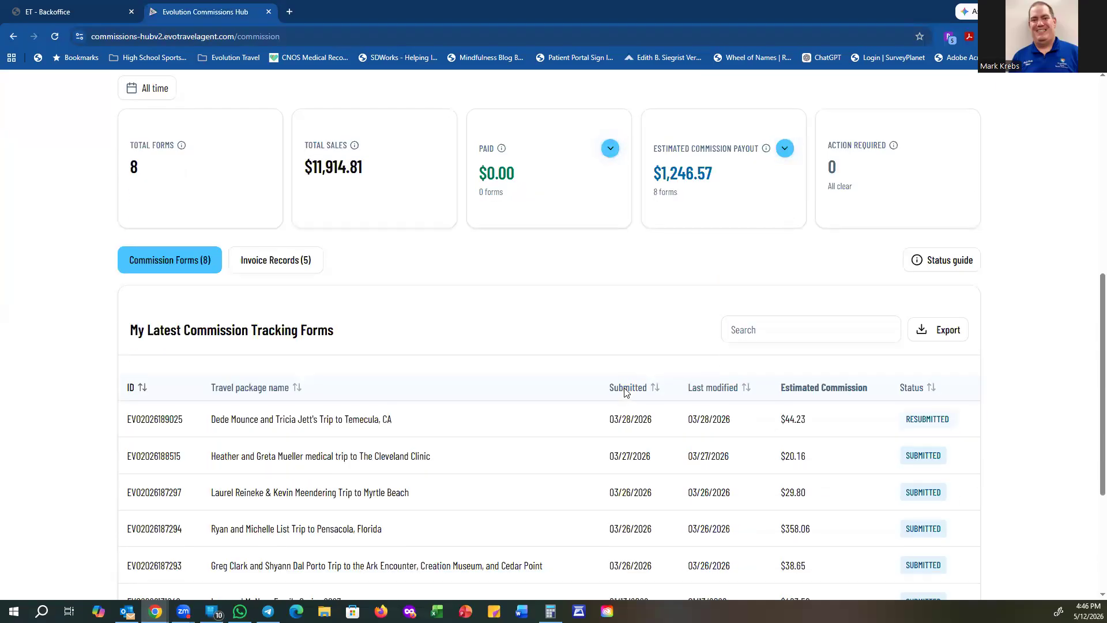
scroll(623, 392, down, 2)
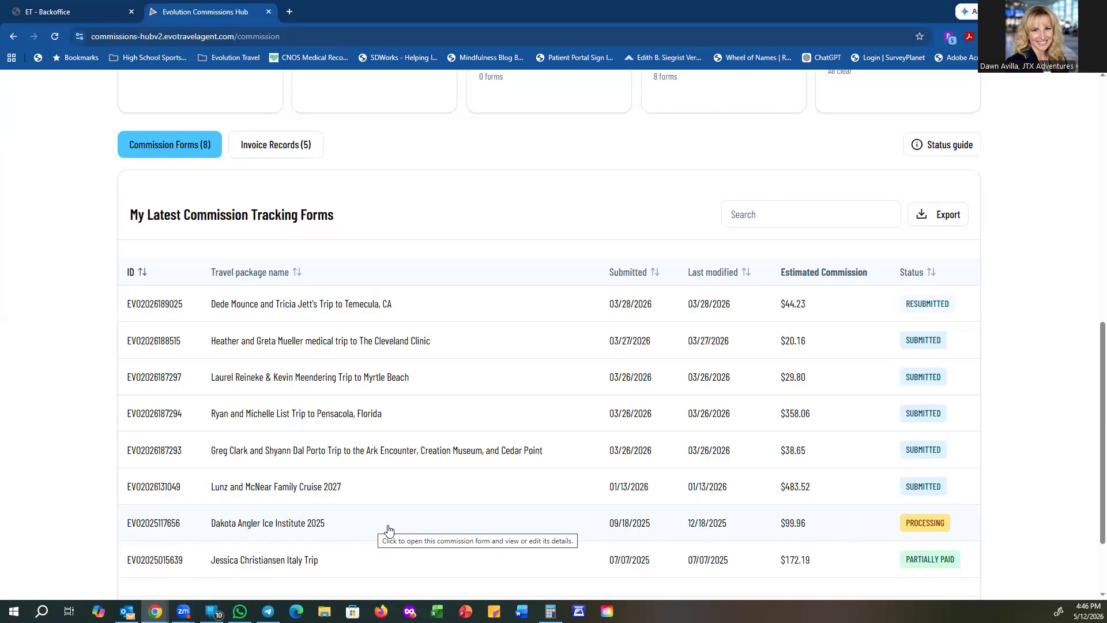
scroll(415, 447, up, 6)
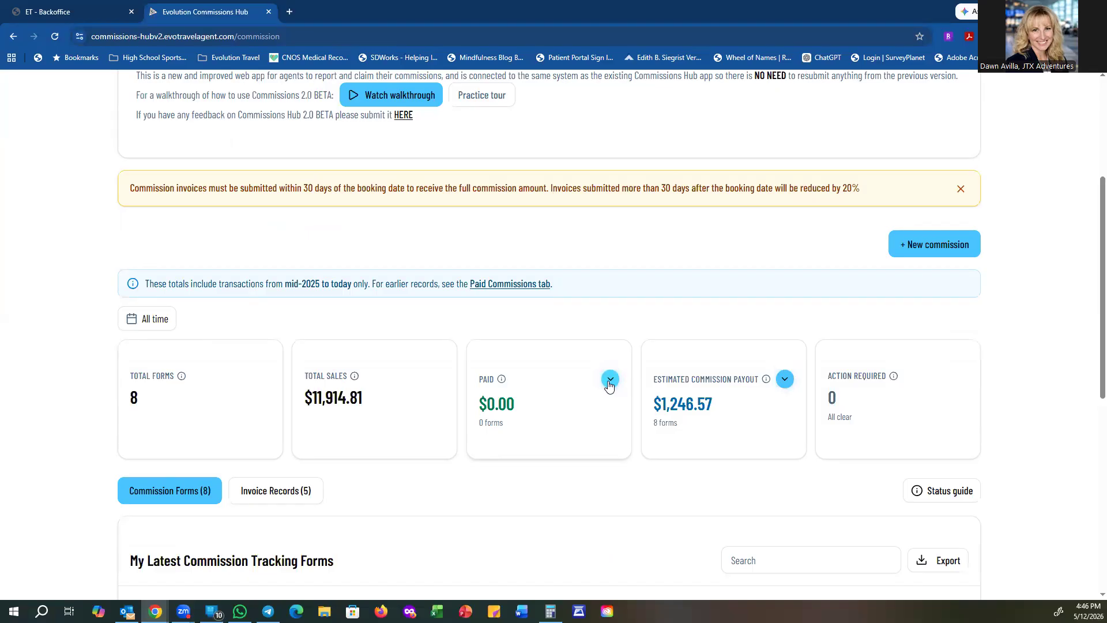
click(610, 380)
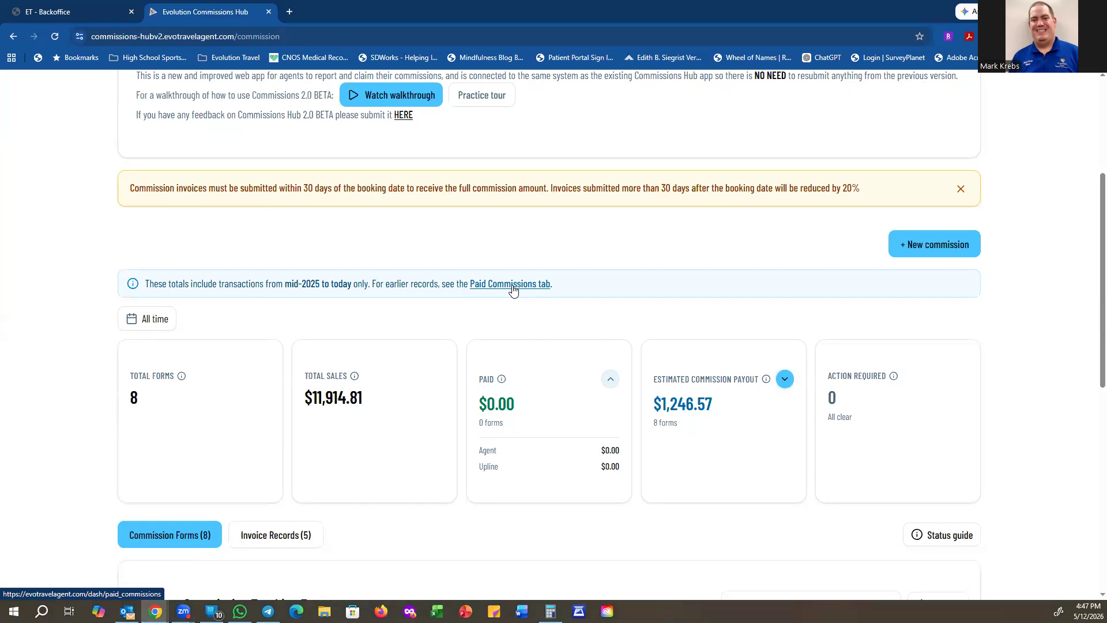
Step: Open My Paid Commissions for the old commission form from the info banner link
click(511, 286)
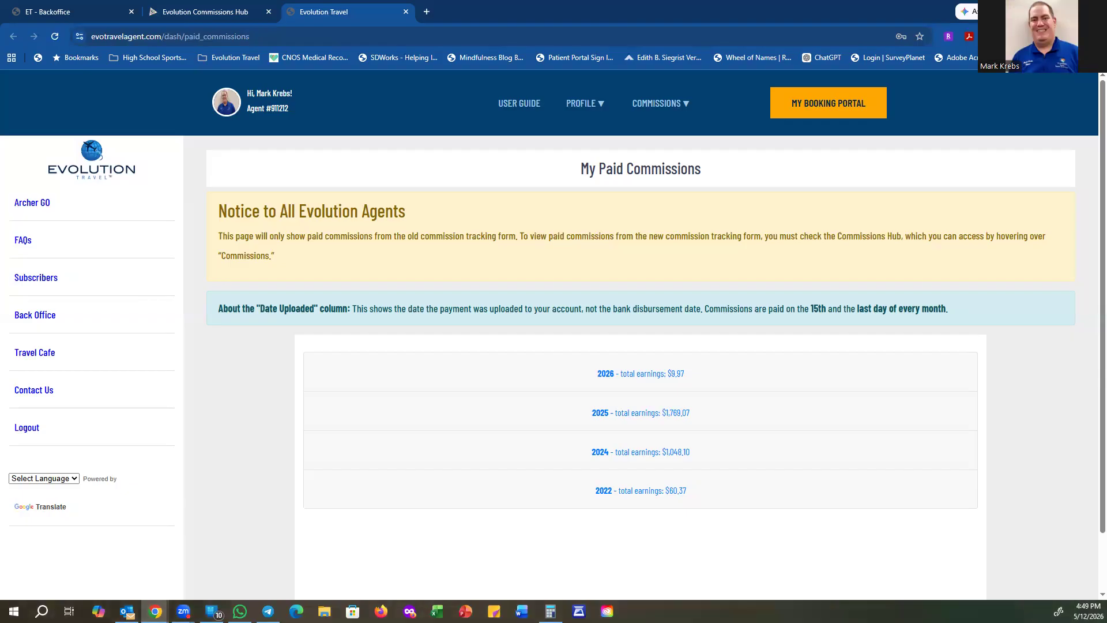
Step: Back on the Commissions Hub dashboard, expand the Estimated payout to show agent and upline amounts
click(204, 14)
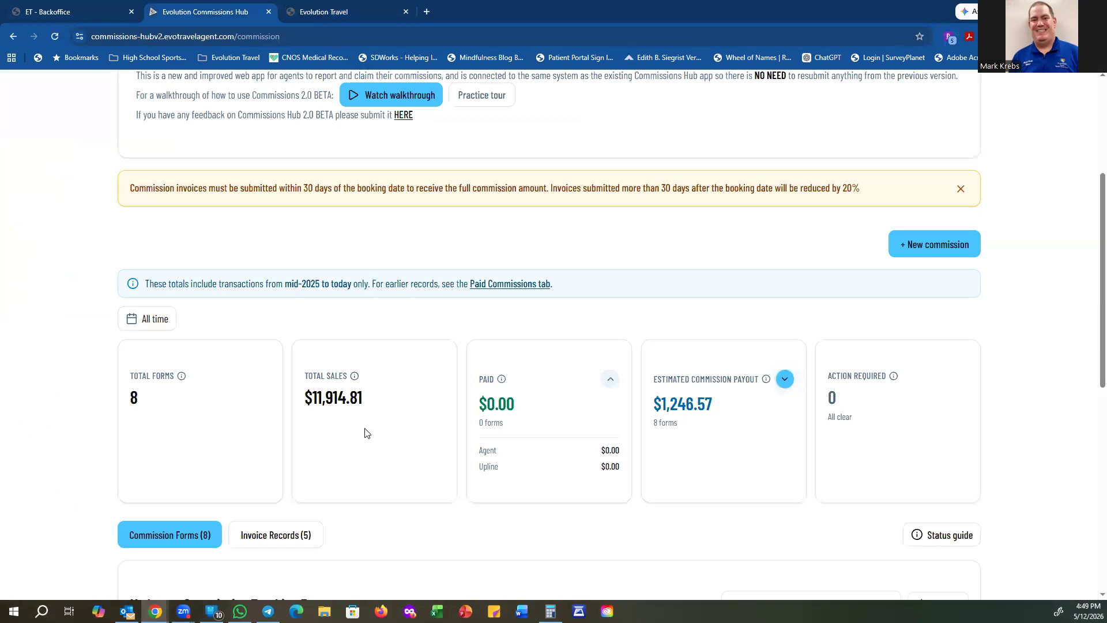
mouse_move(356, 377)
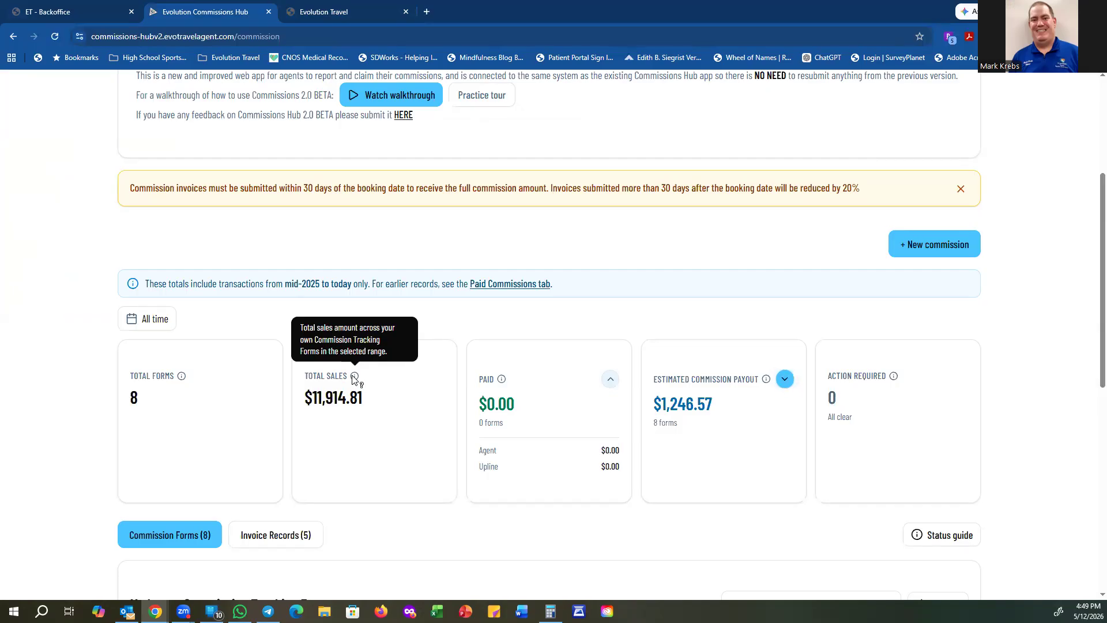
mouse_move(502, 383)
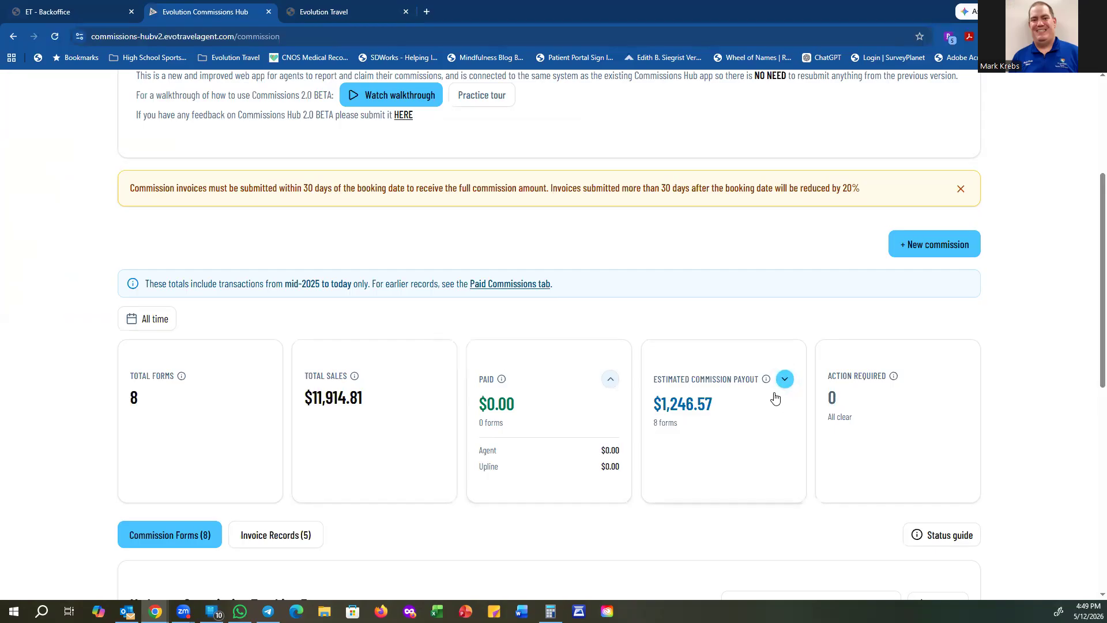
mouse_move(767, 383)
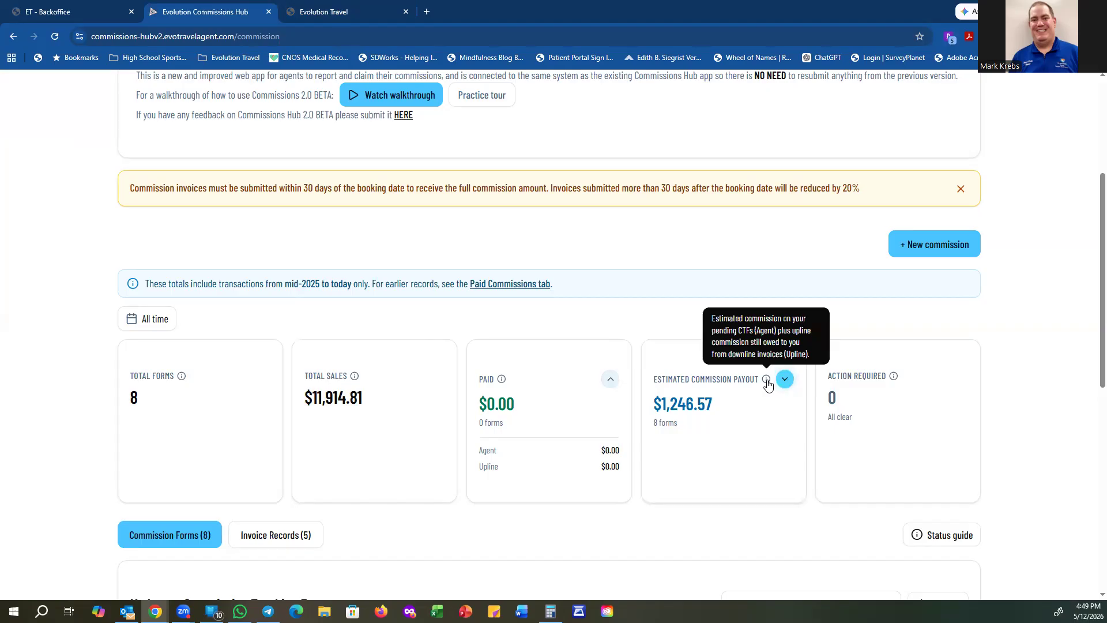
click(785, 381)
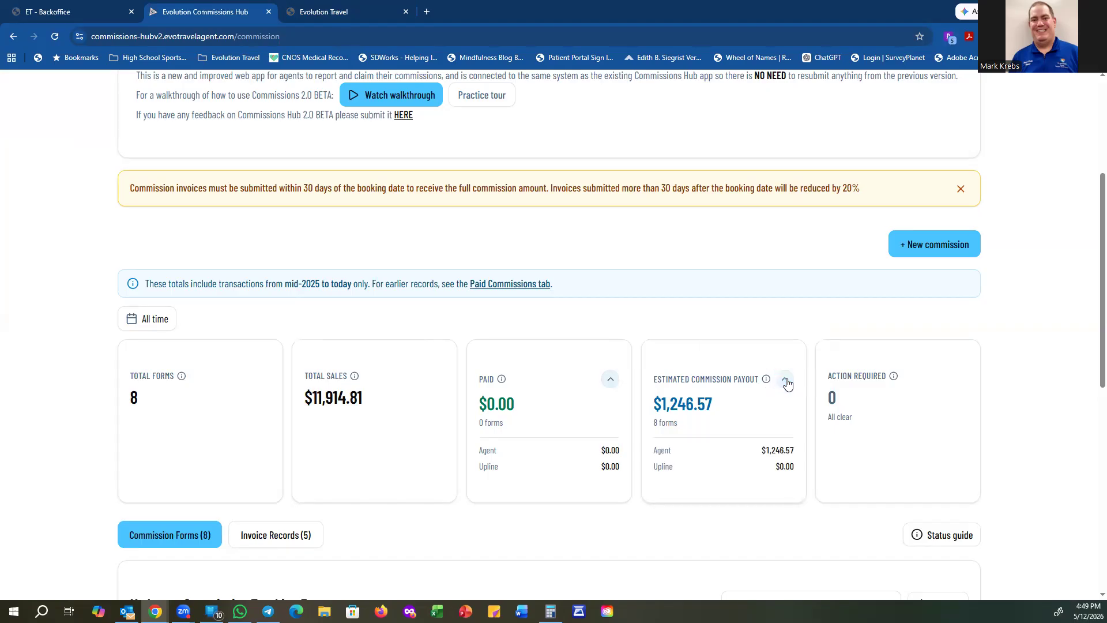
mouse_move(894, 383)
Step: List the five commission invoices and open the tracking form behind the 10/15/2025 invoice
scroll(445, 517, down, 1)
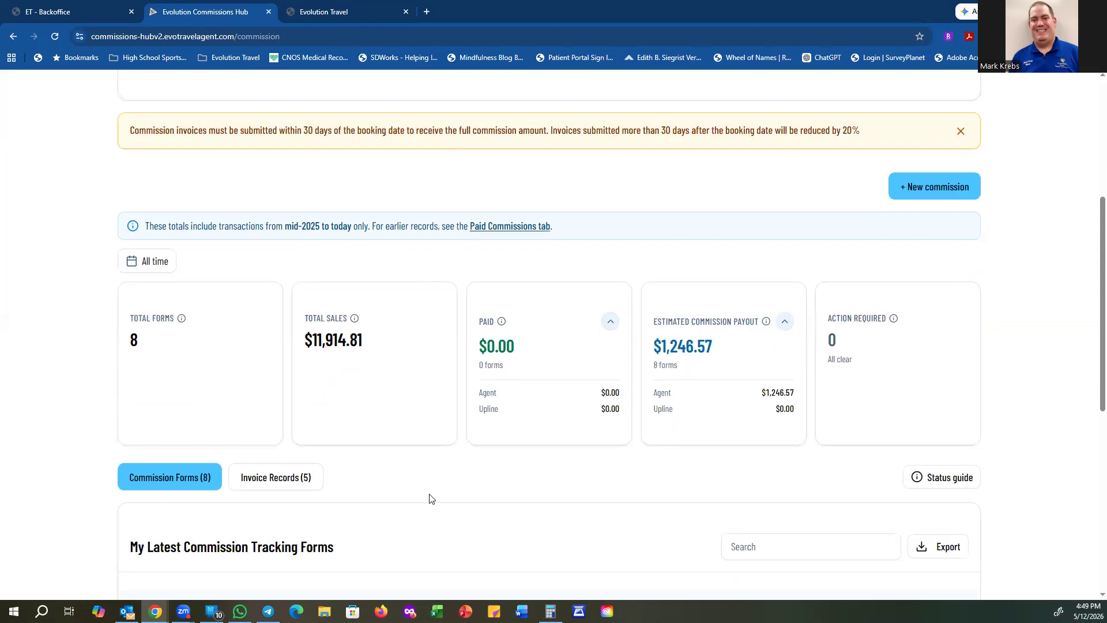
click(283, 480)
scroll(536, 481, down, 6)
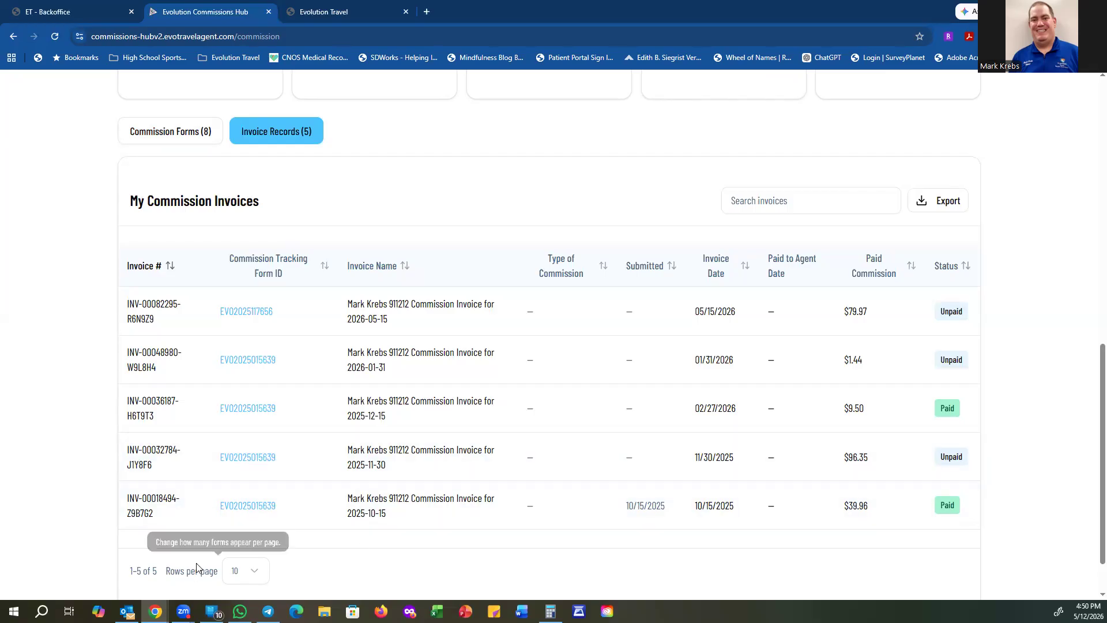
click(257, 508)
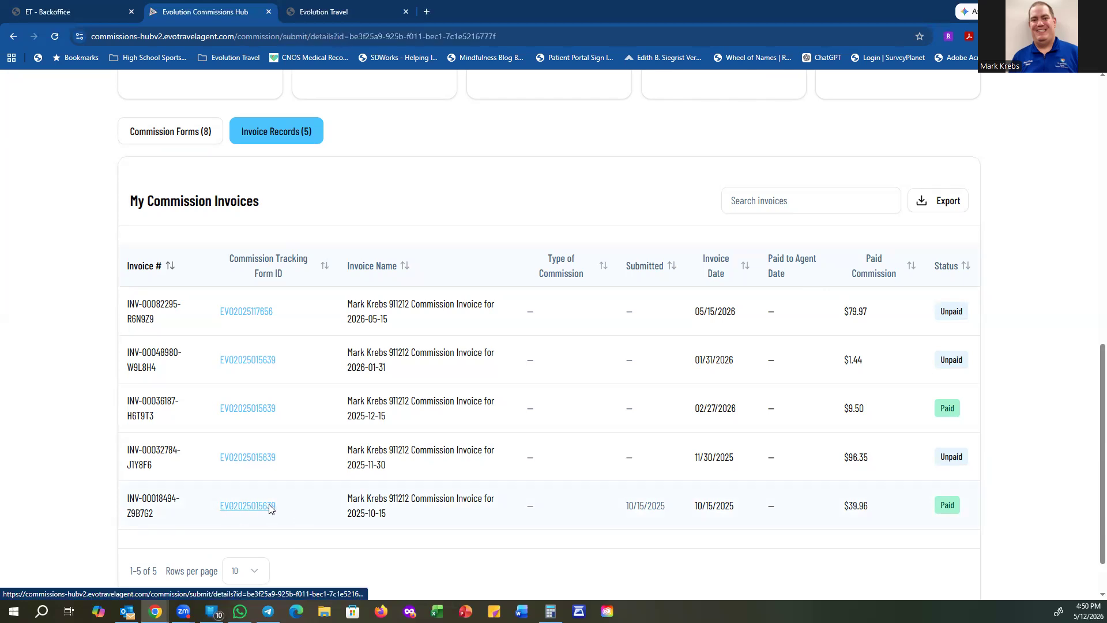
Step: Scroll to the travel components and view the invoices linked to the insurance component
scroll(549, 432, down, 4)
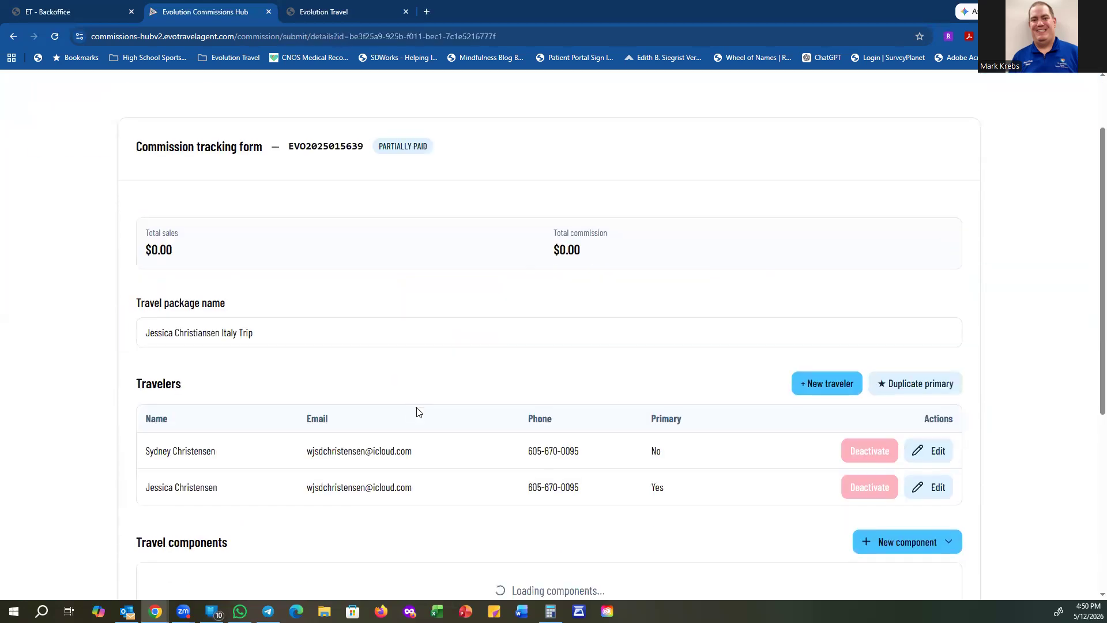
scroll(477, 410, down, 3)
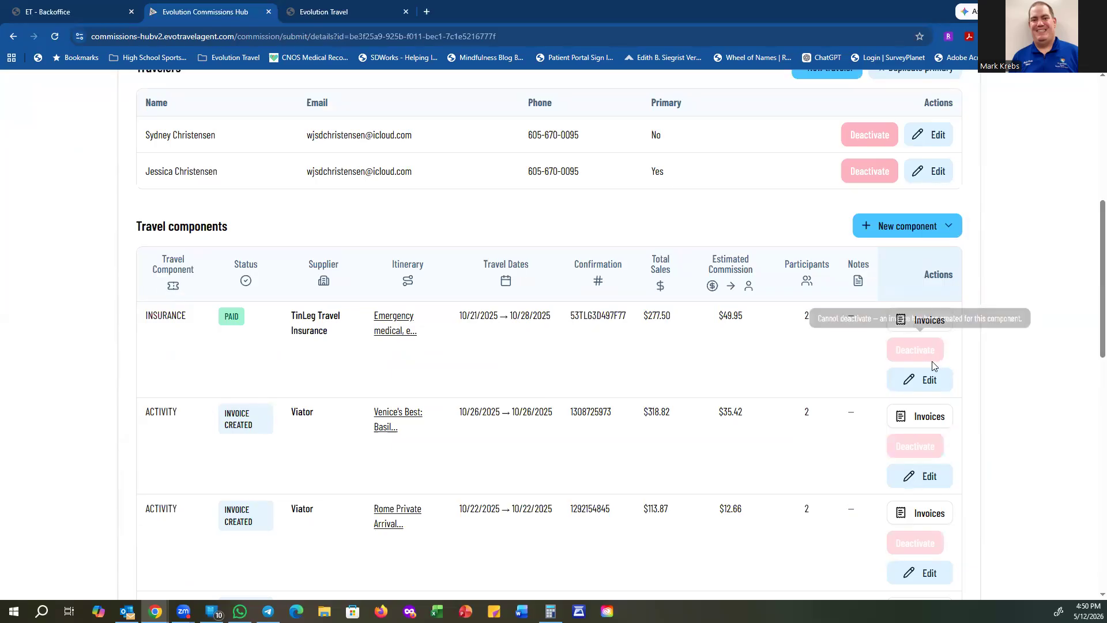
click(926, 326)
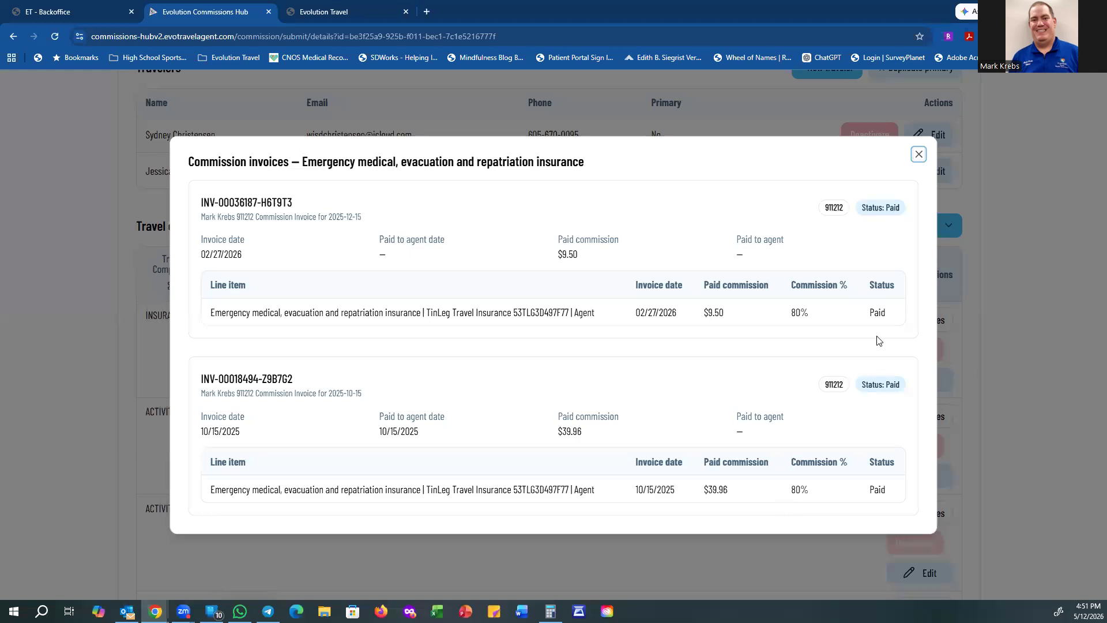
click(919, 155)
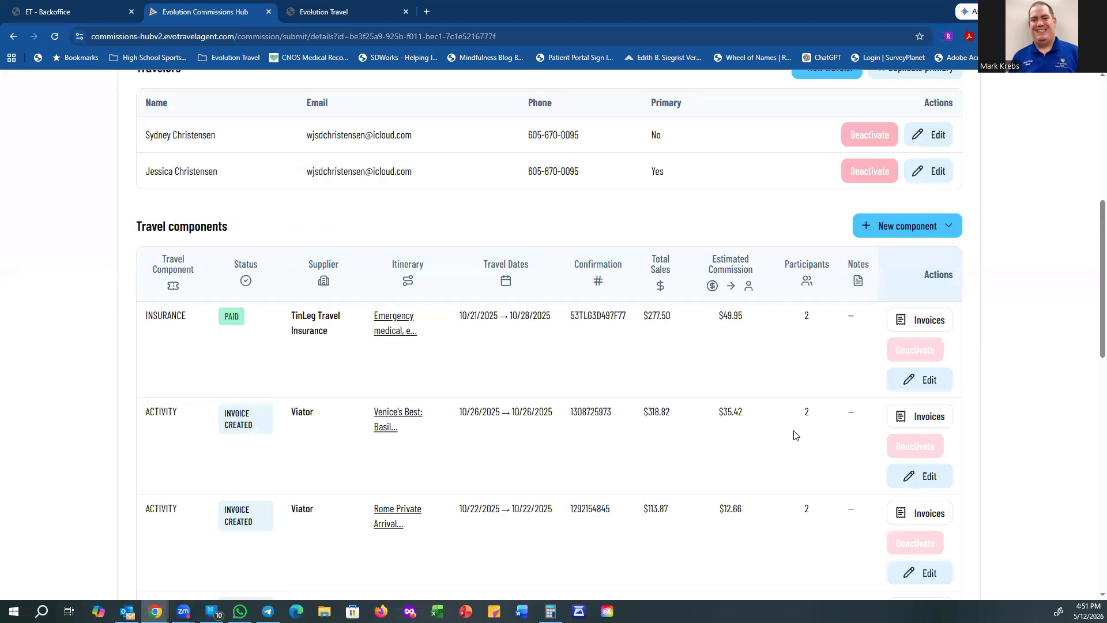
scroll(824, 437, up, 1)
scroll(830, 427, down, 6)
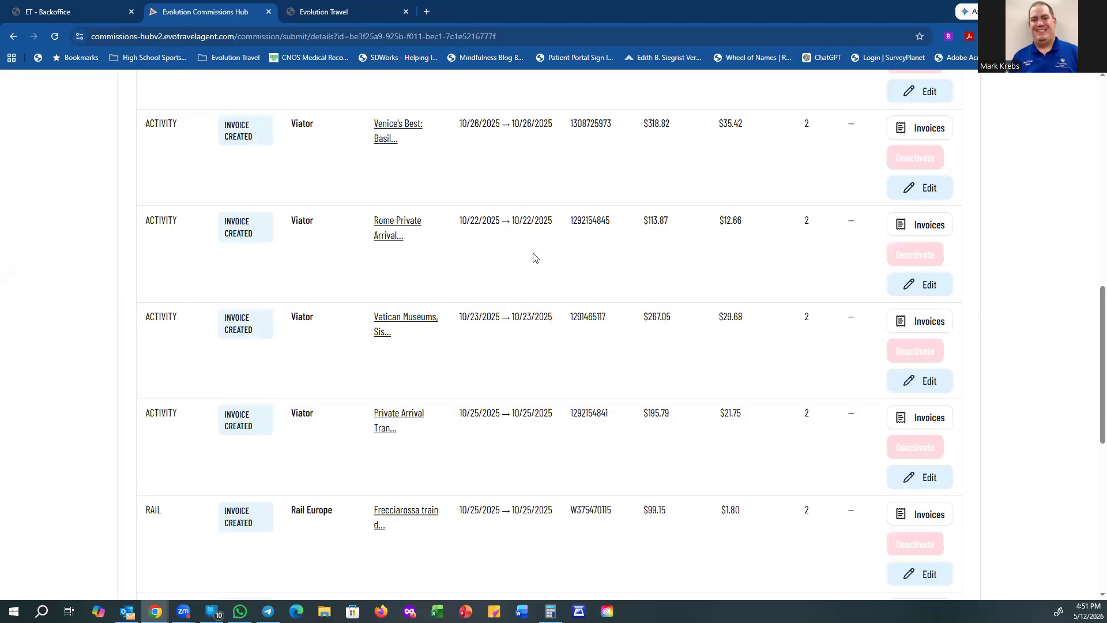
scroll(547, 284, down, 4)
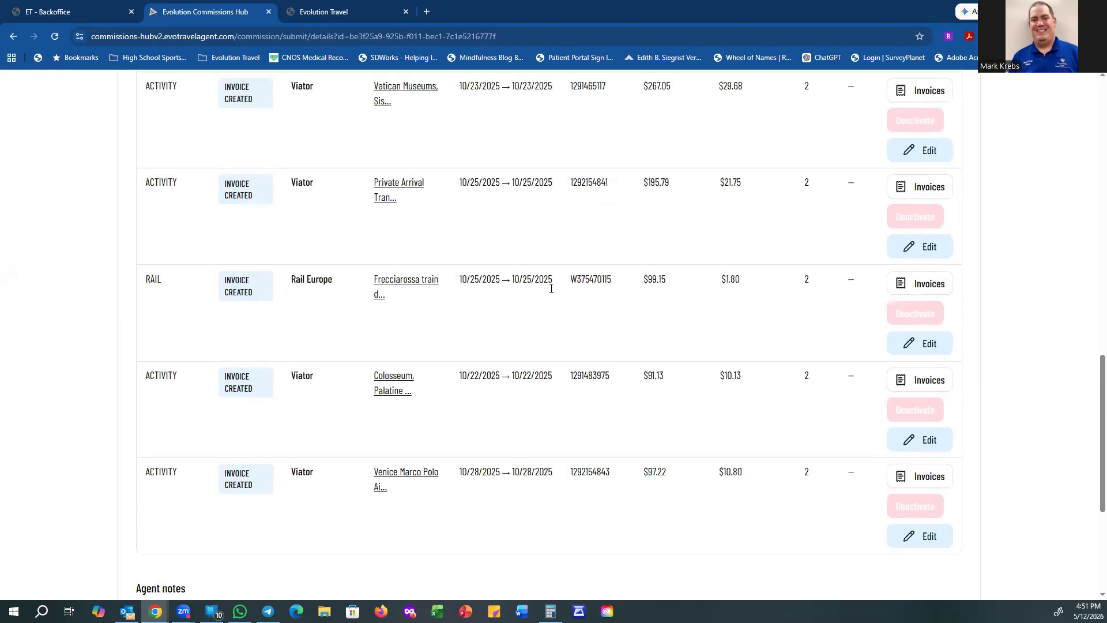
scroll(551, 291, down, 2)
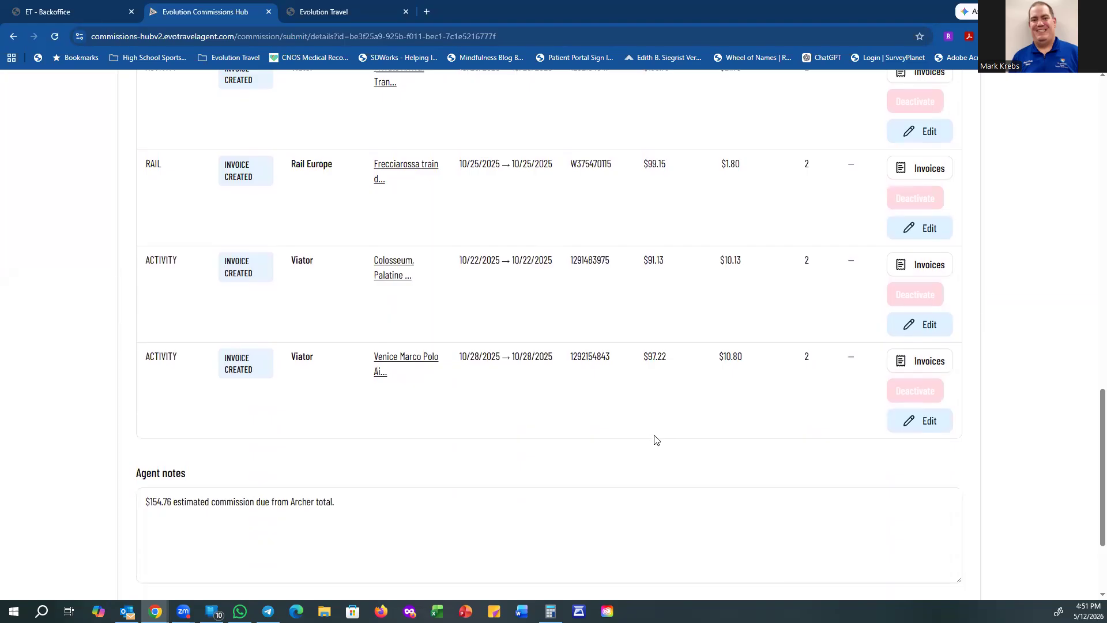
scroll(641, 431, up, 1)
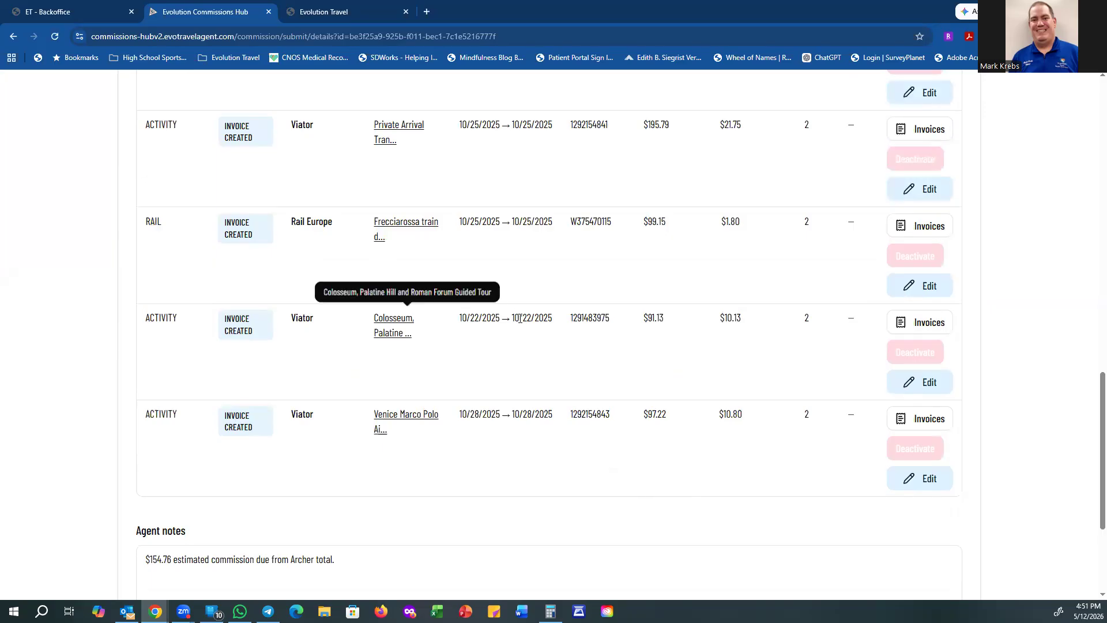
scroll(658, 330, up, 20)
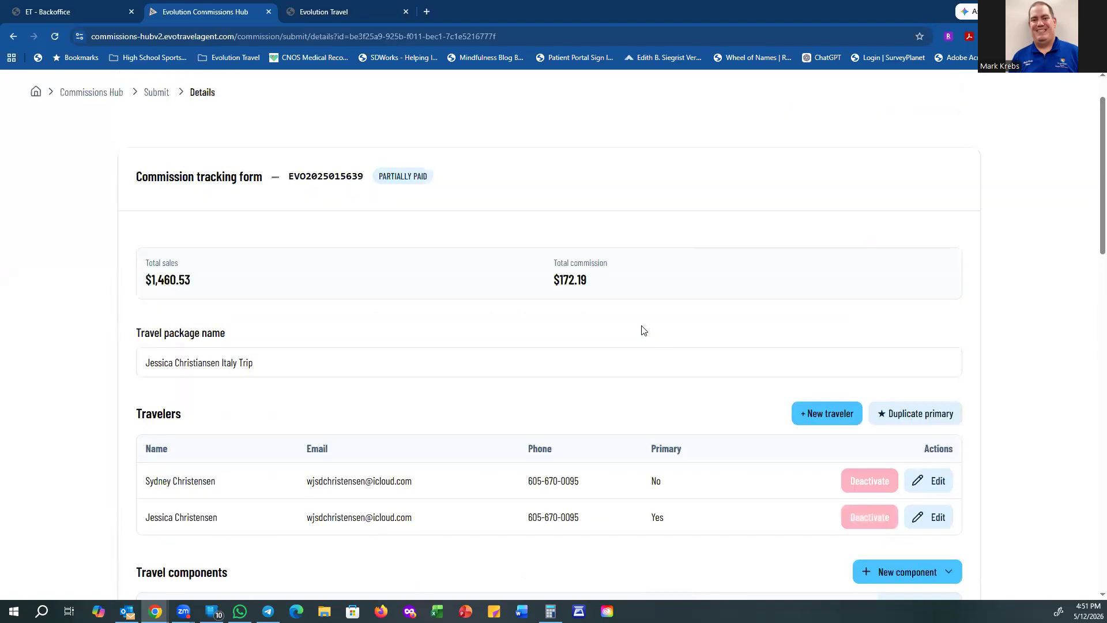
scroll(642, 329, up, 1)
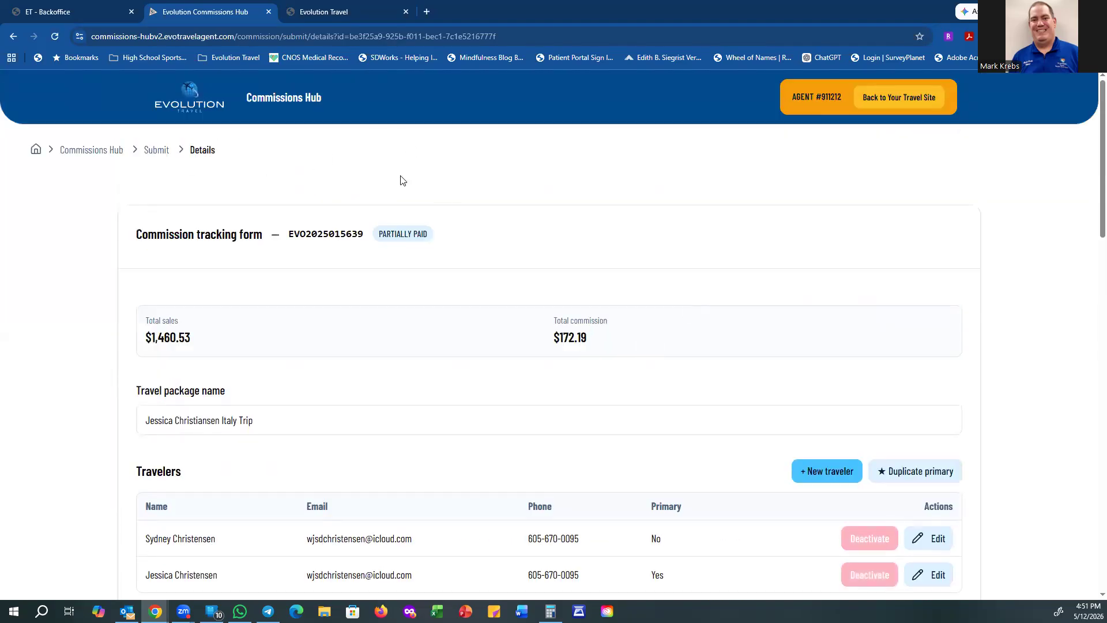
Step: Return to the Commissions Hub home page via the breadcrumbs and open the Practice tour
click(156, 154)
click(81, 153)
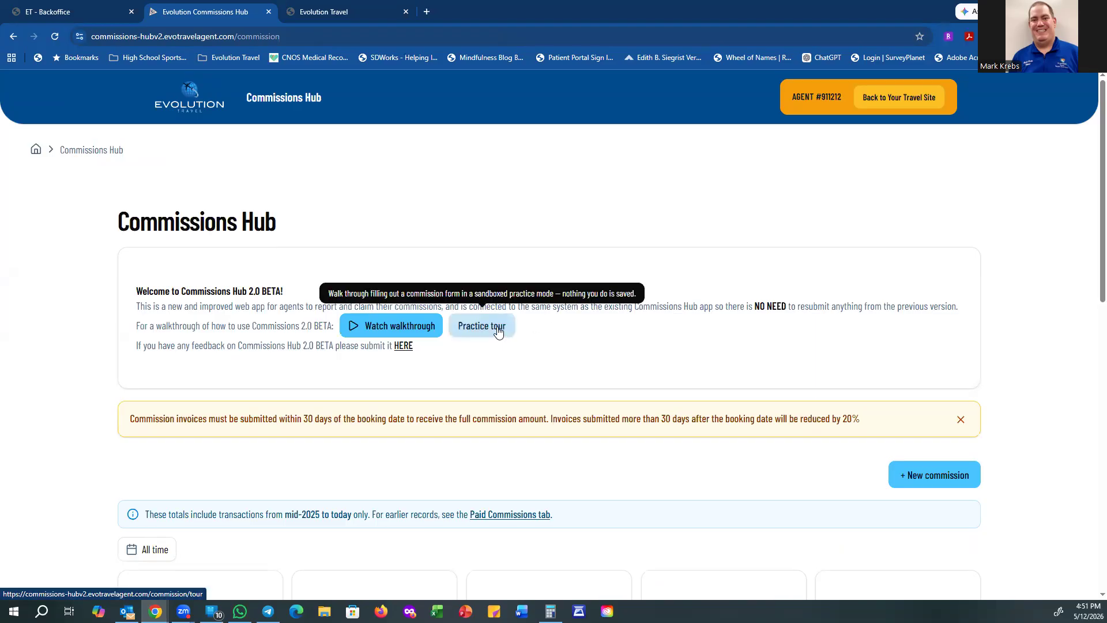
click(498, 330)
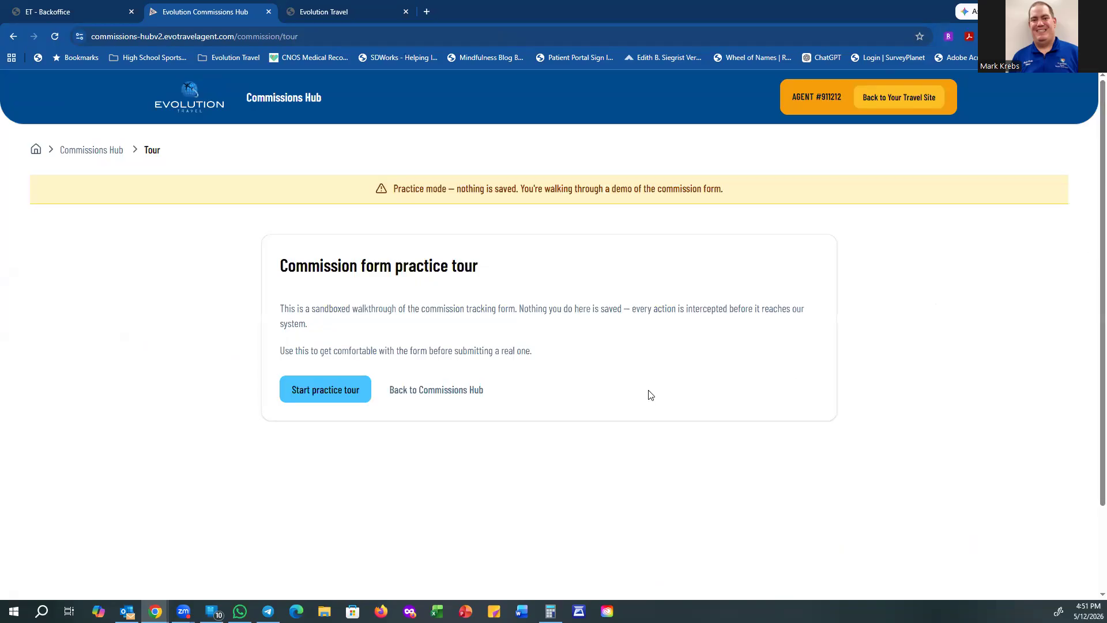
Step: Start the practice tour and enter a WDW trip travel package nickname for the traveler
click(331, 393)
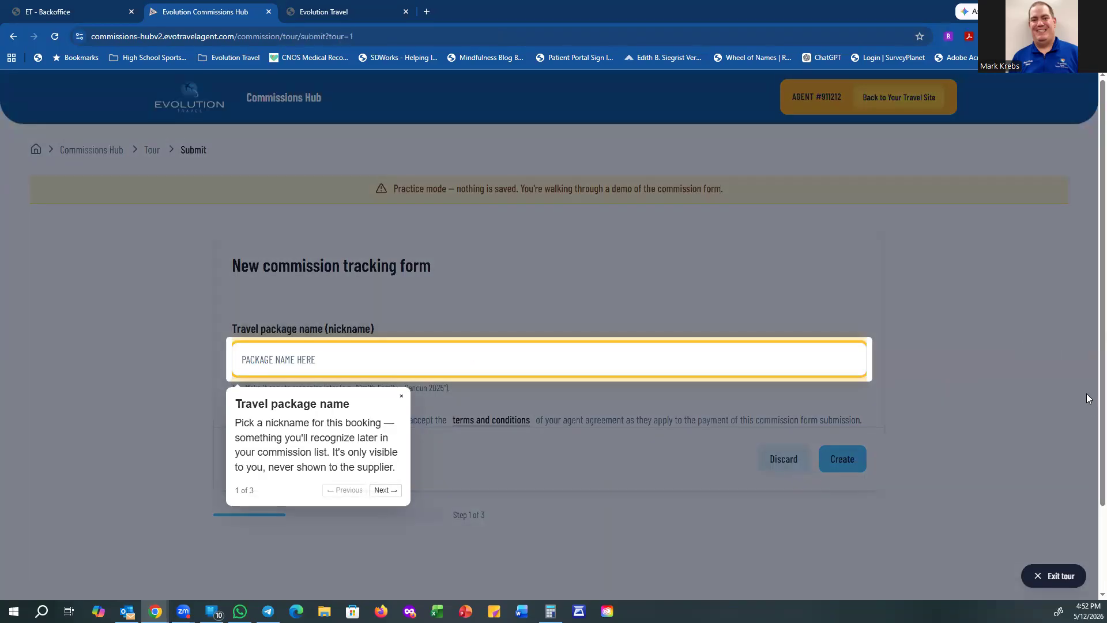
click(270, 359)
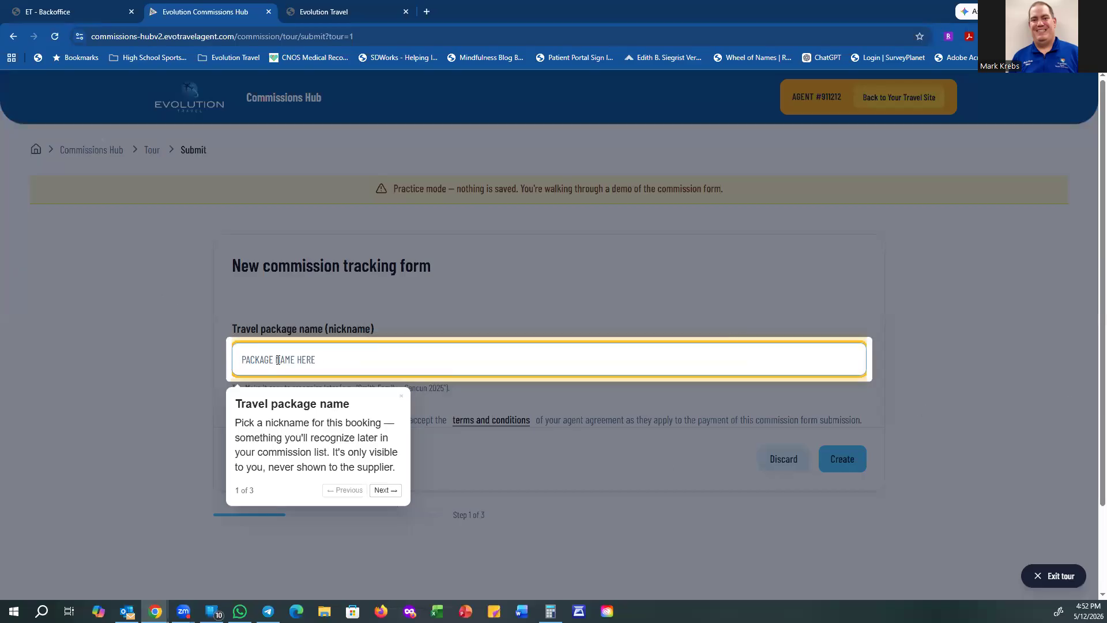
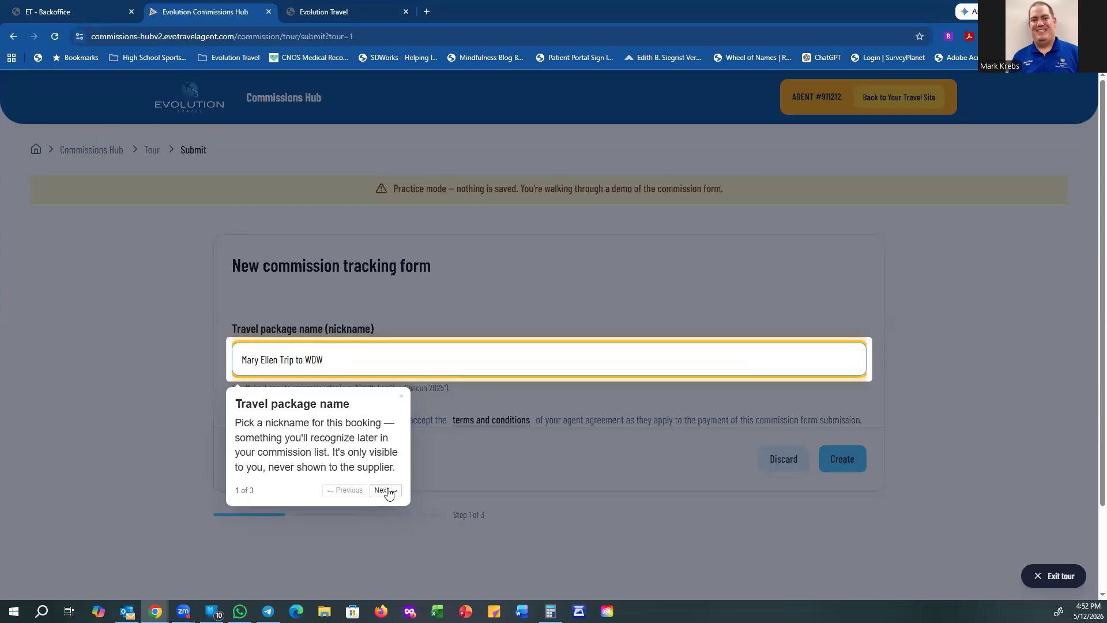
Step: Accept the terms and conditions and advance the tour to form creation
click(386, 491)
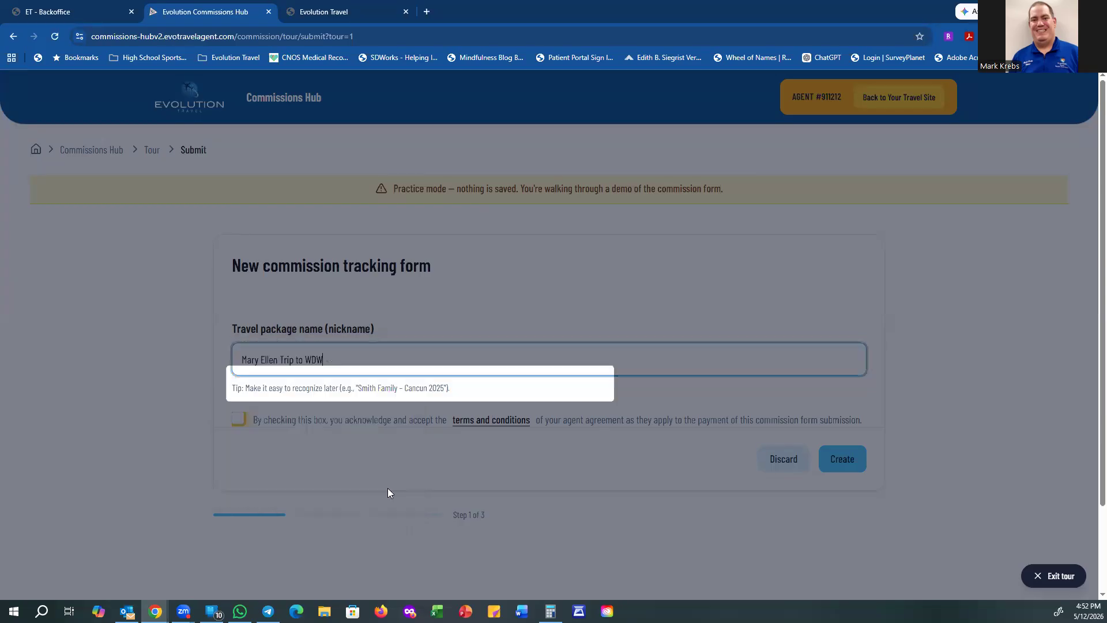
click(237, 416)
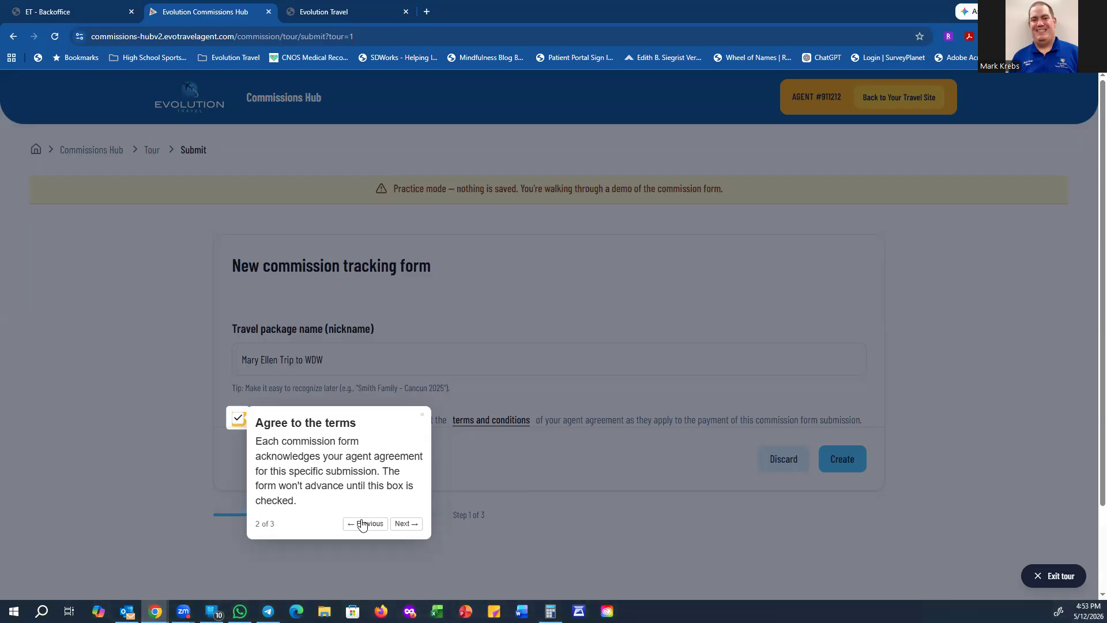
click(403, 524)
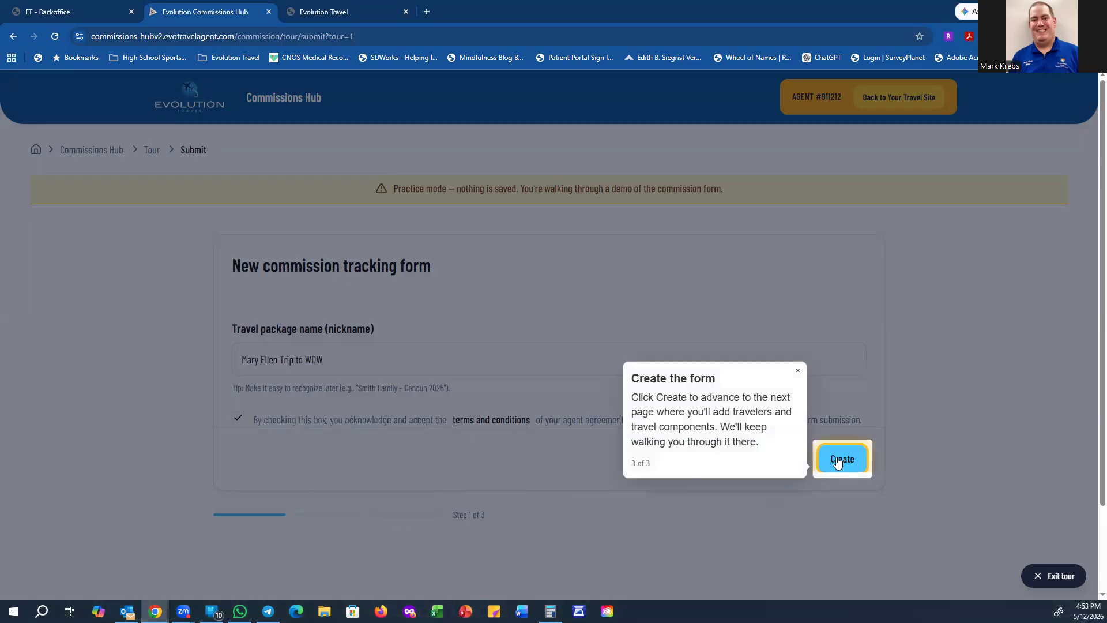
Step: Create the draft practice form TOUR-DEMO-001 and open the New Traveler form
click(853, 465)
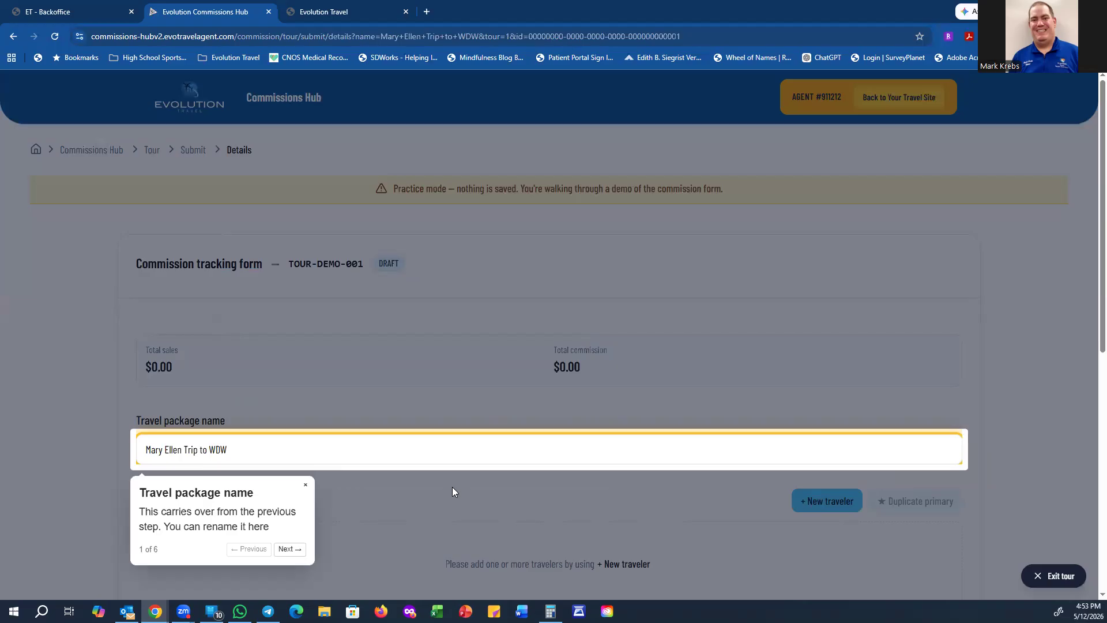
click(289, 548)
click(828, 500)
Step: Enter the traveler's first name, last name, email and phone, keep them primary, and save
click(512, 223)
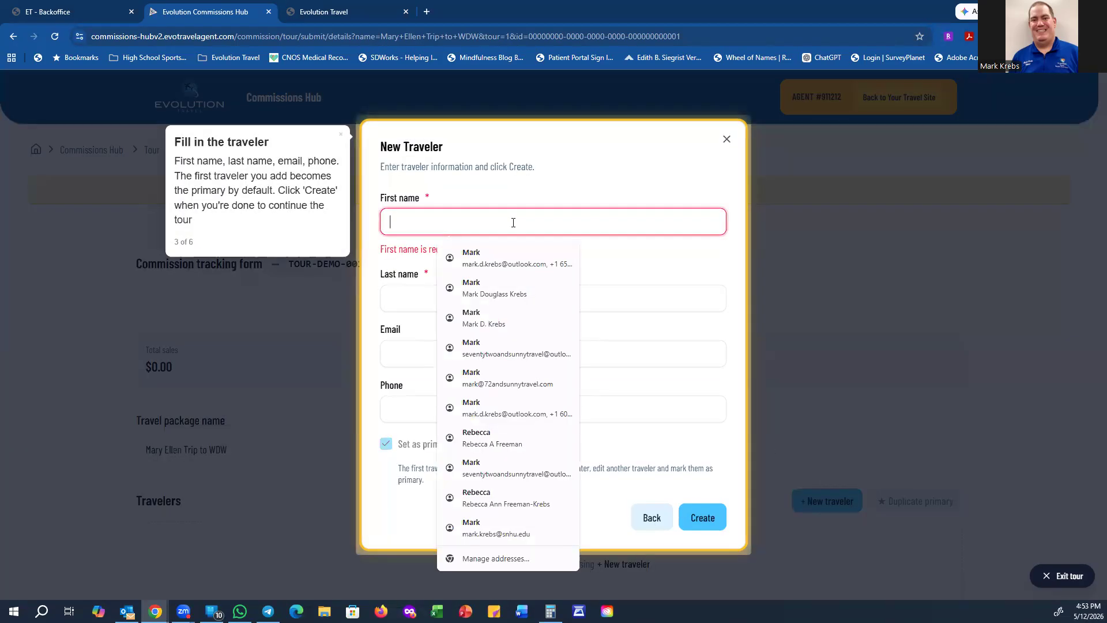
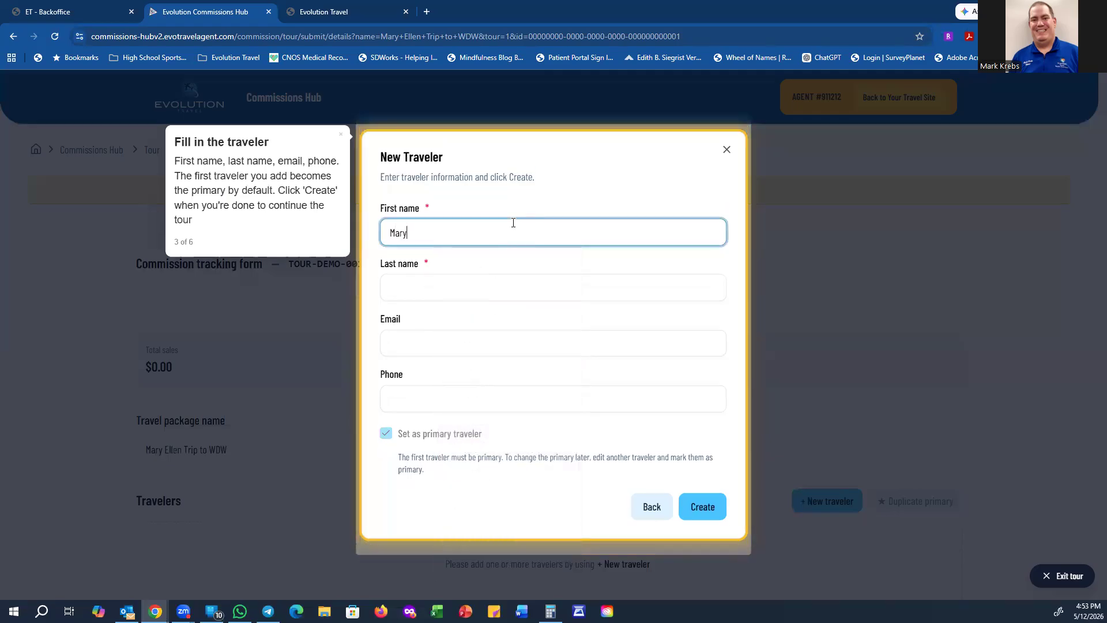
key(Tab)
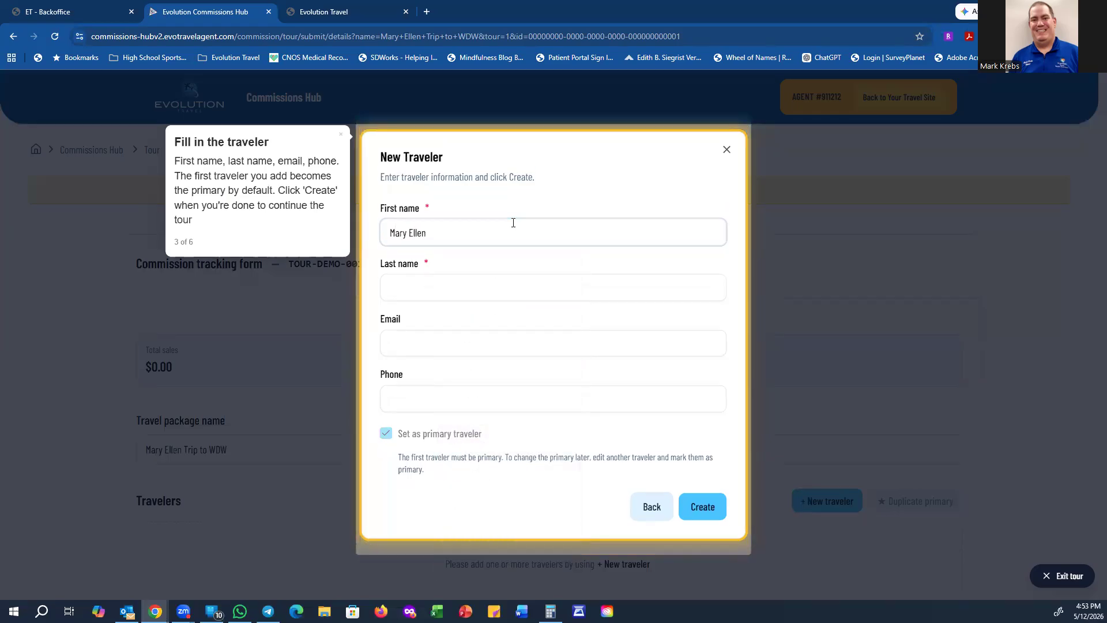
key(Tab)
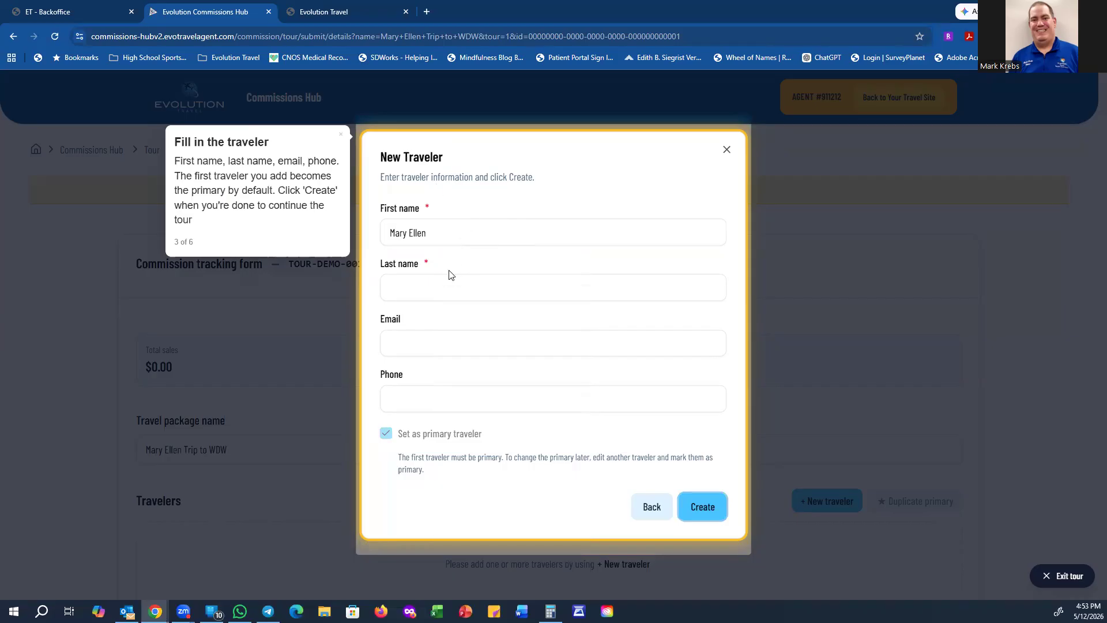
click(444, 283)
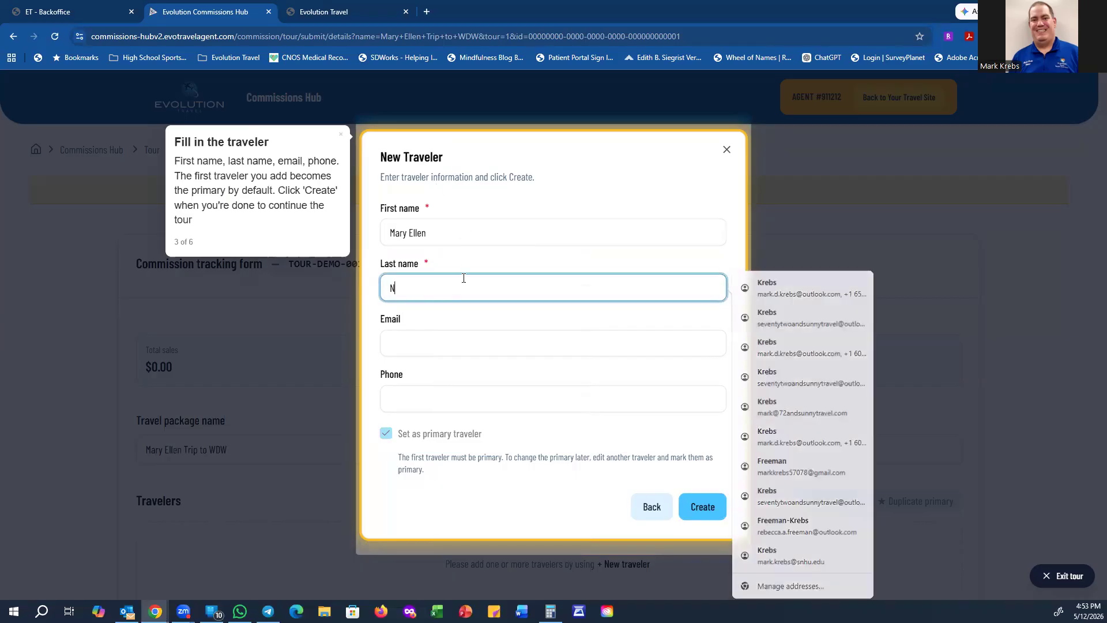
click(423, 340)
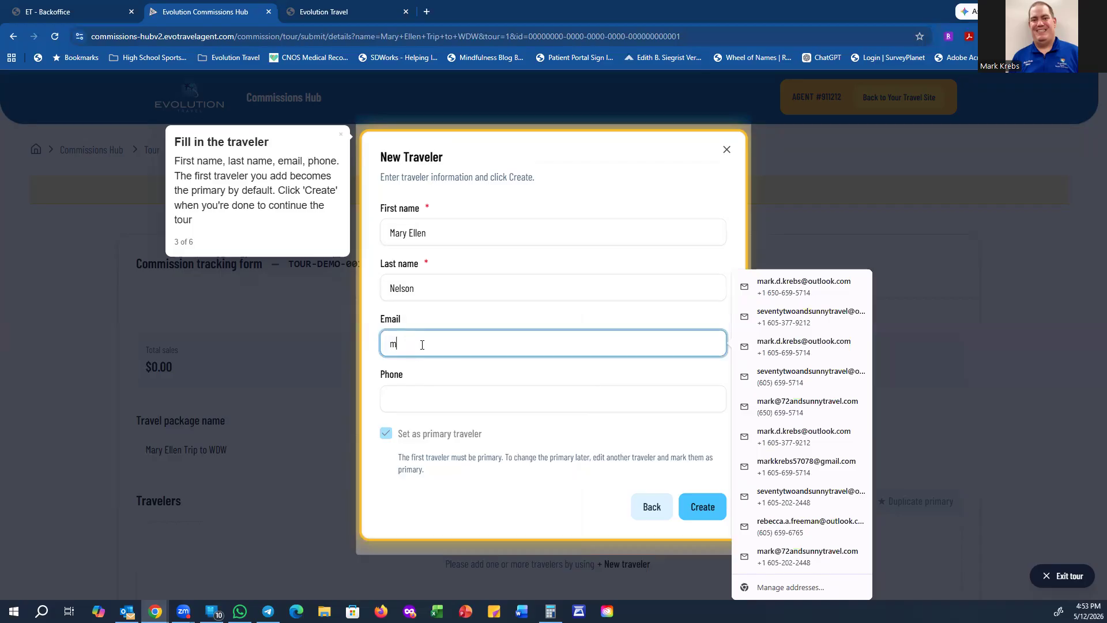
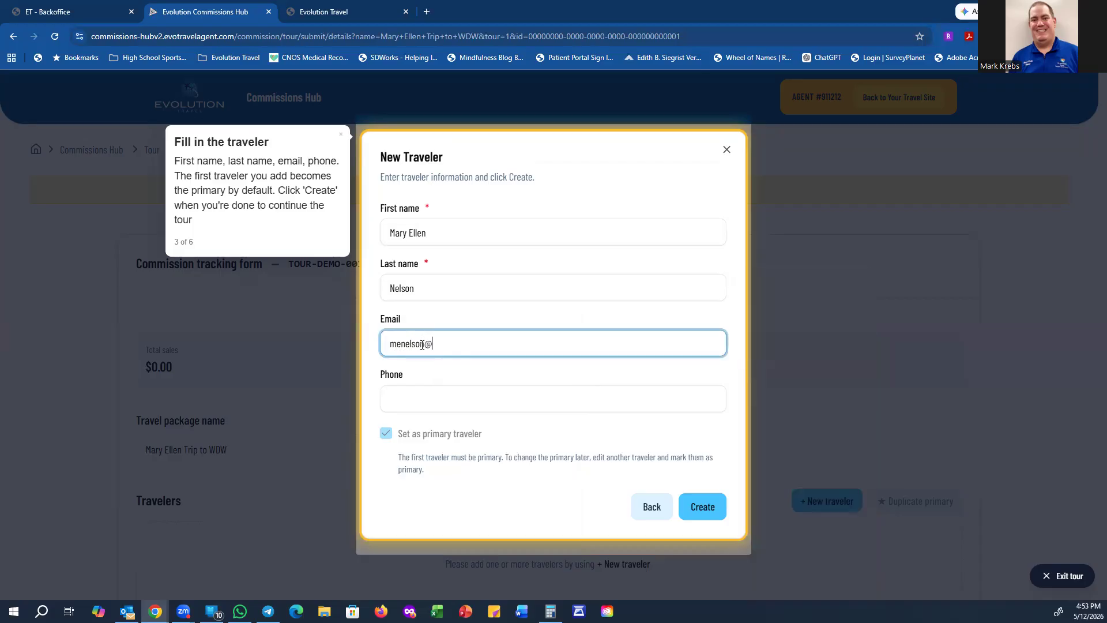
click(450, 400)
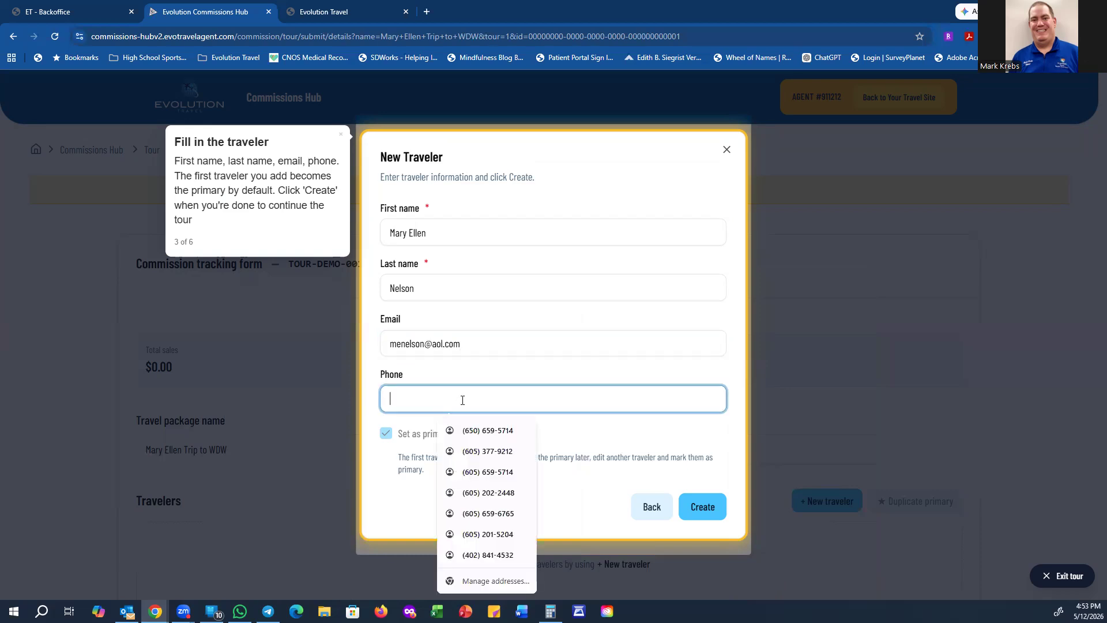
text(515-555-1212)
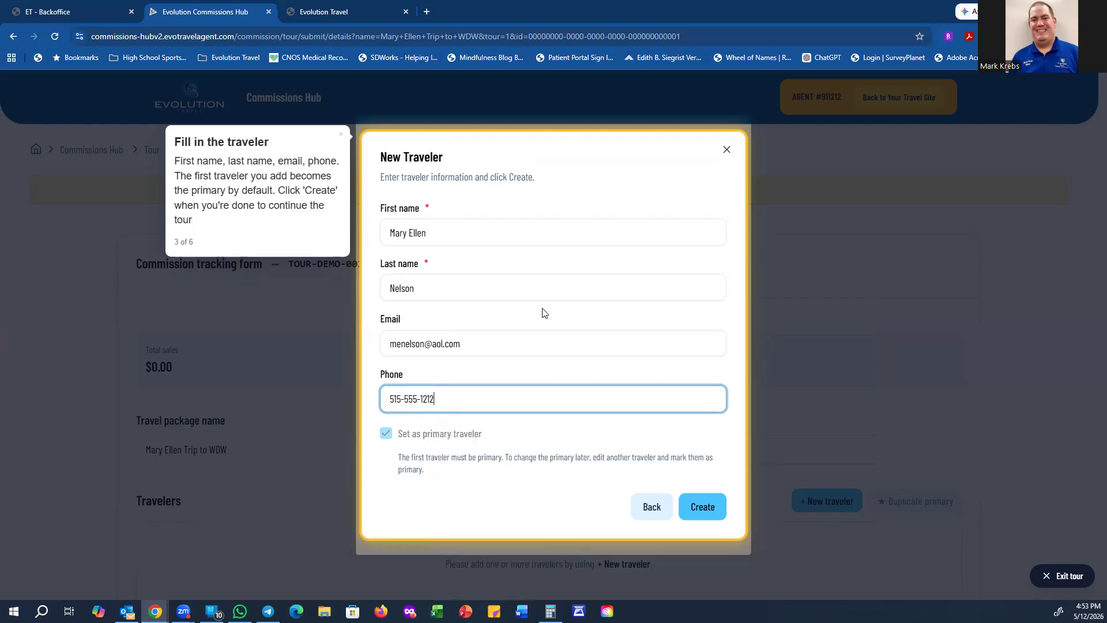
click(562, 344)
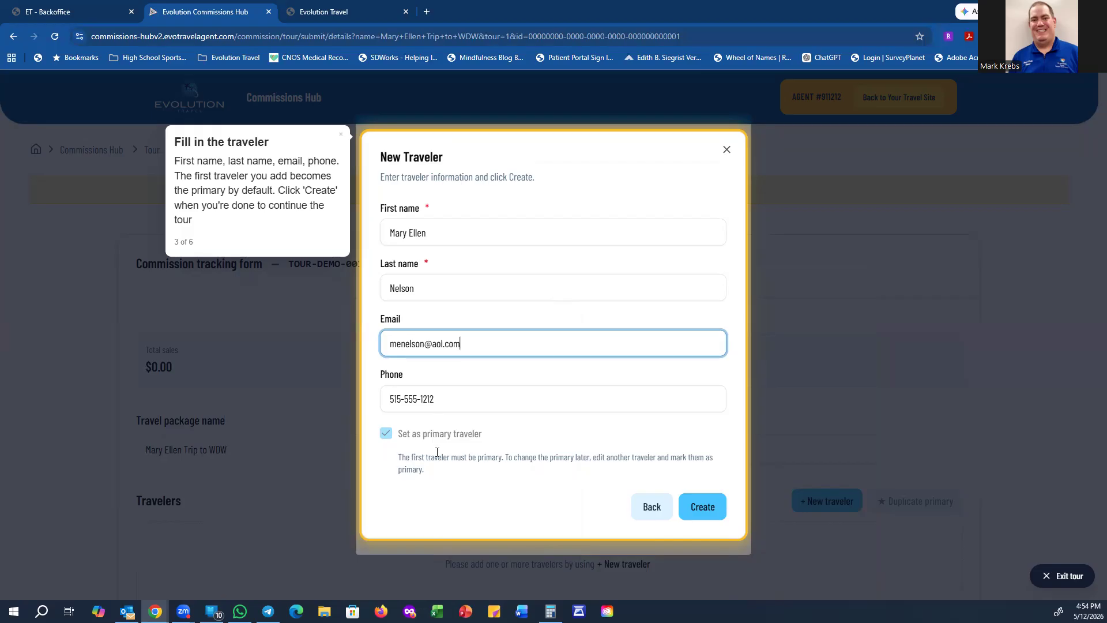
click(705, 508)
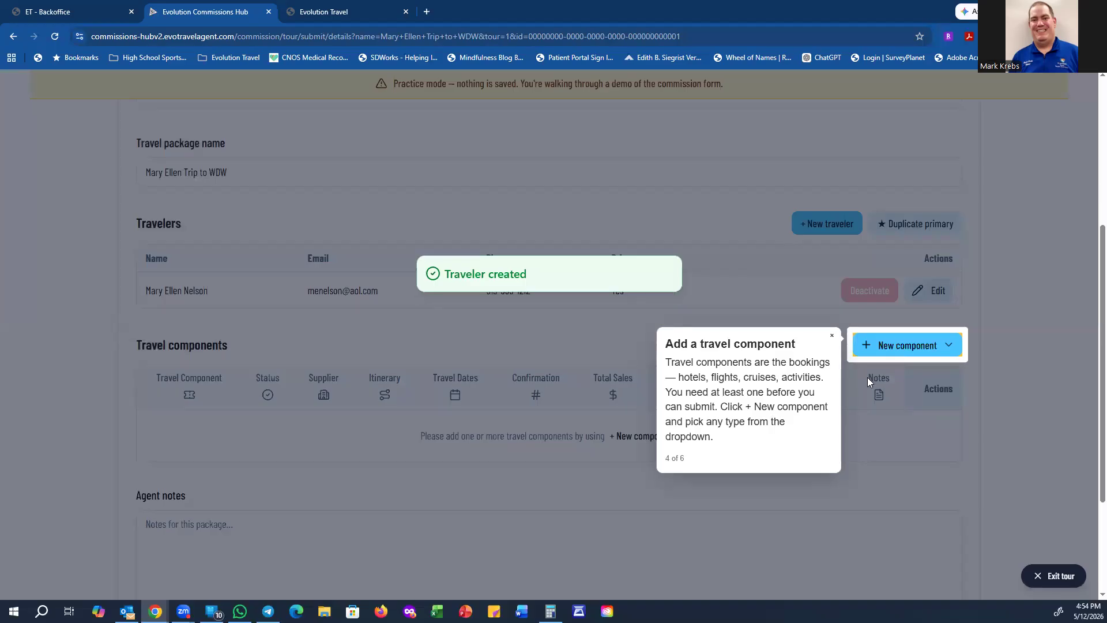
Step: Add a Package travel component with booking date 05/12/2026
click(907, 349)
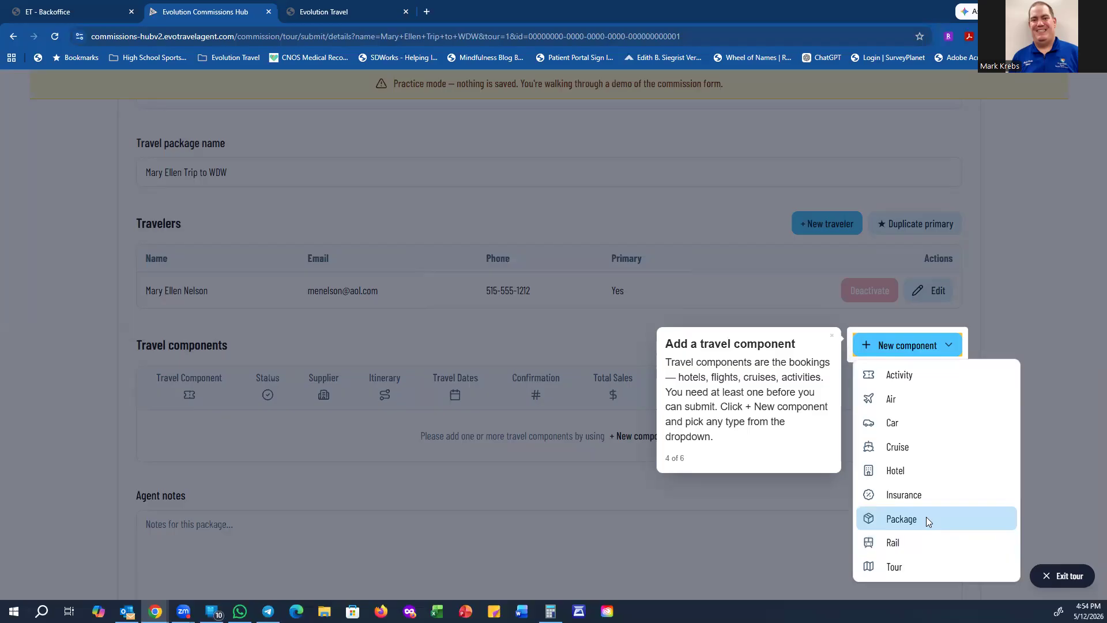
click(926, 519)
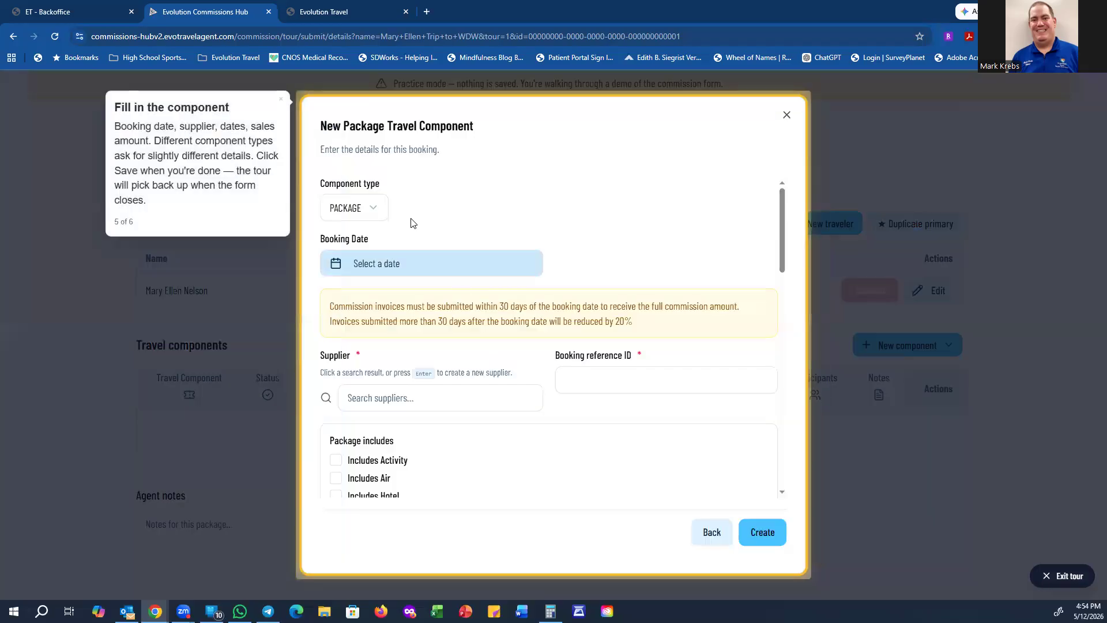
click(426, 262)
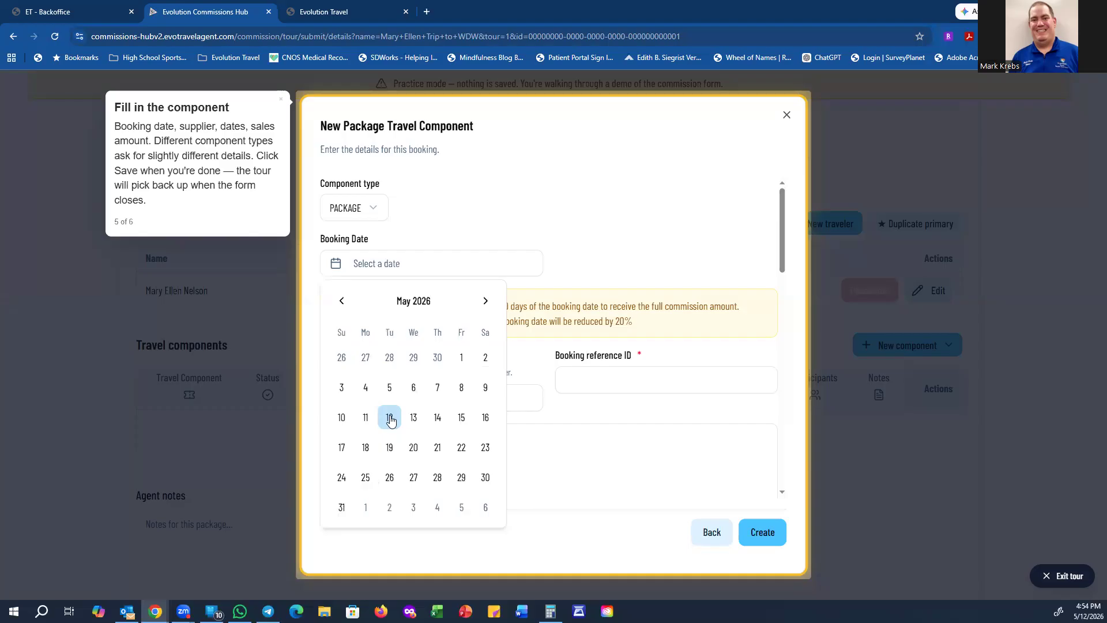
click(390, 420)
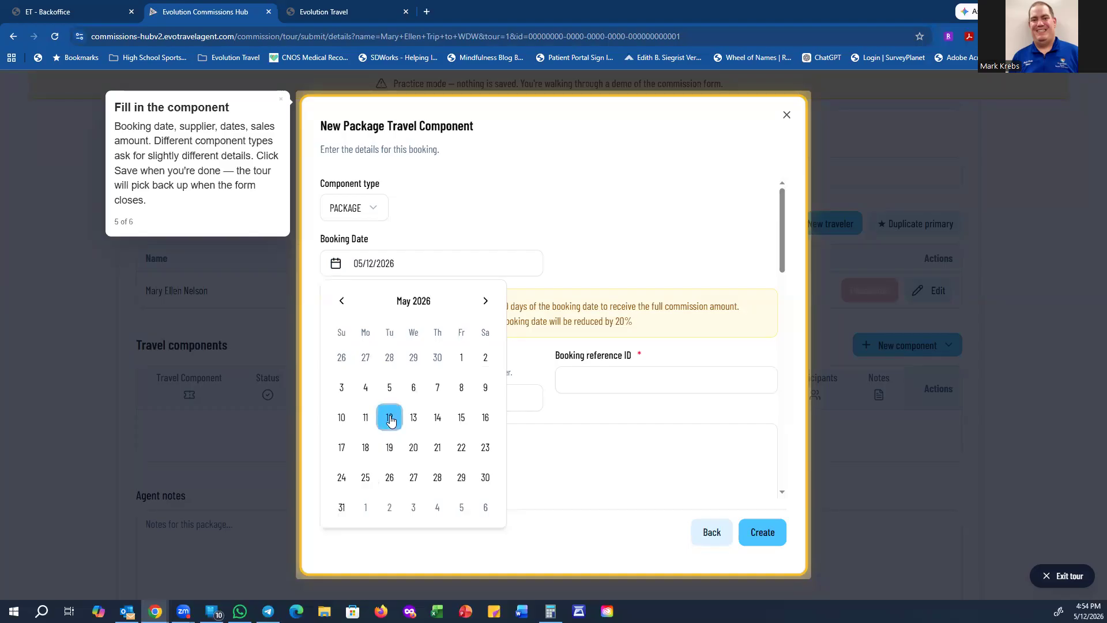
click(761, 533)
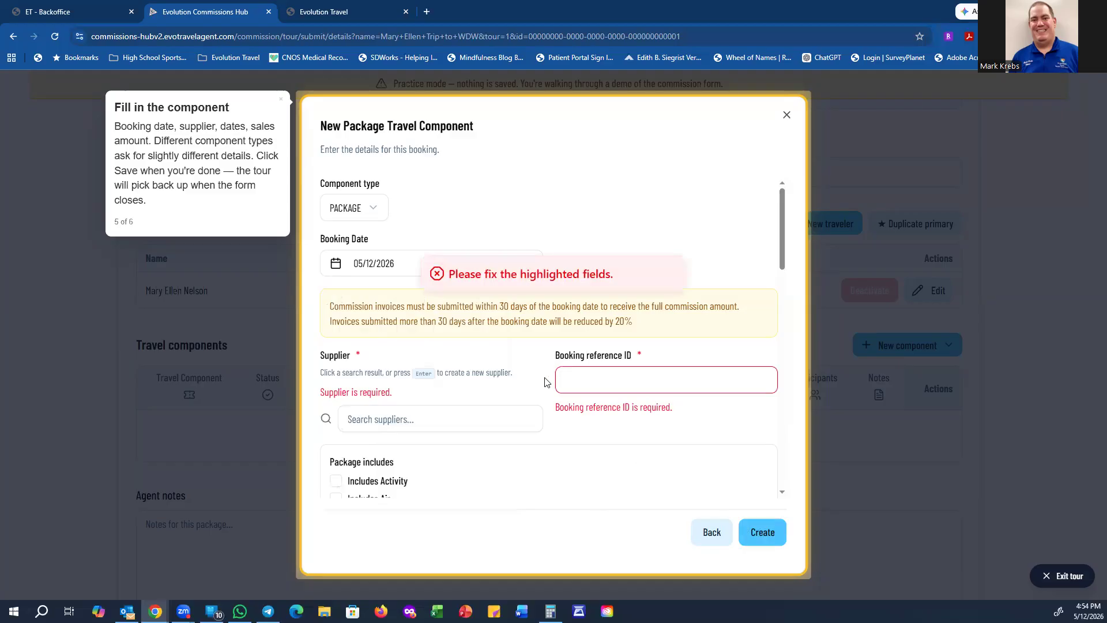
Step: Enter the booking reference ID and set the supplier to WALT DISNEY TRAVEL CO INC
click(584, 382)
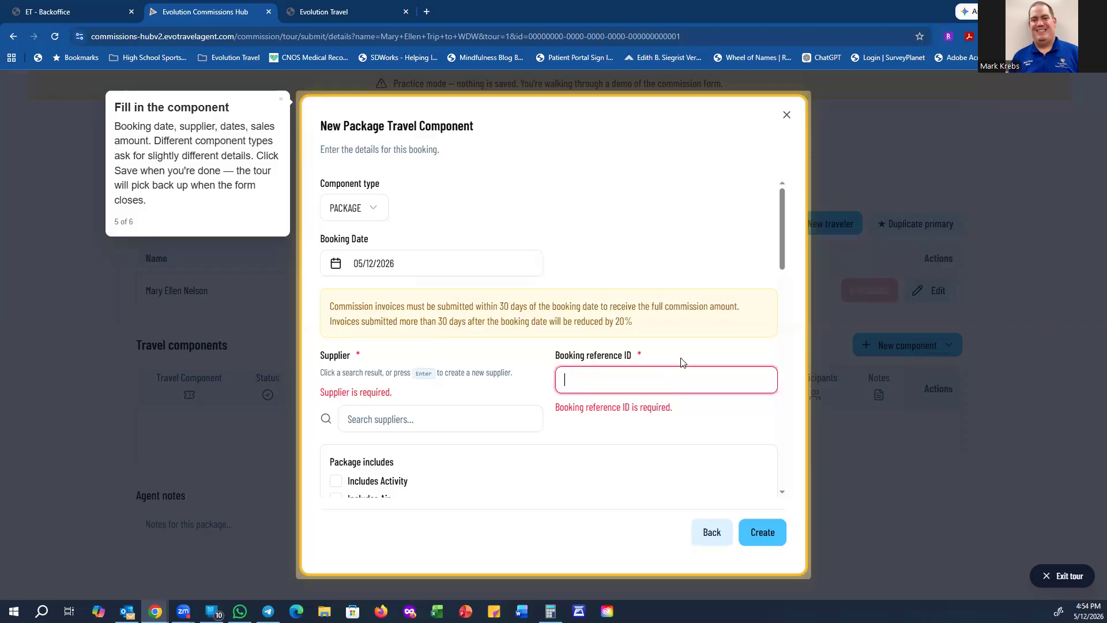
text(123)
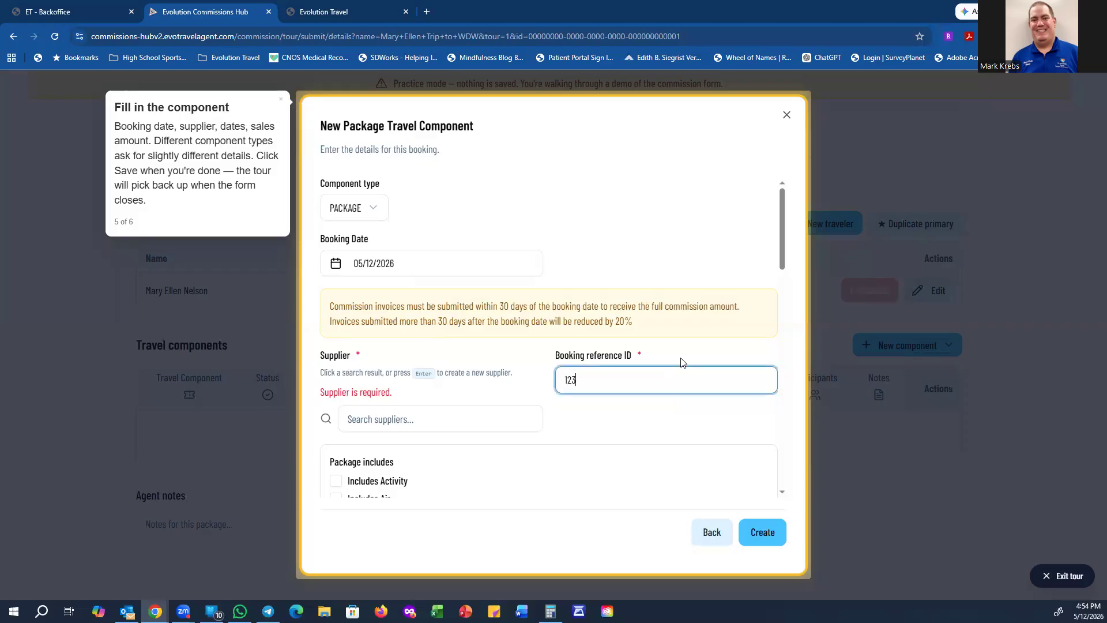
text(45678)
click(398, 424)
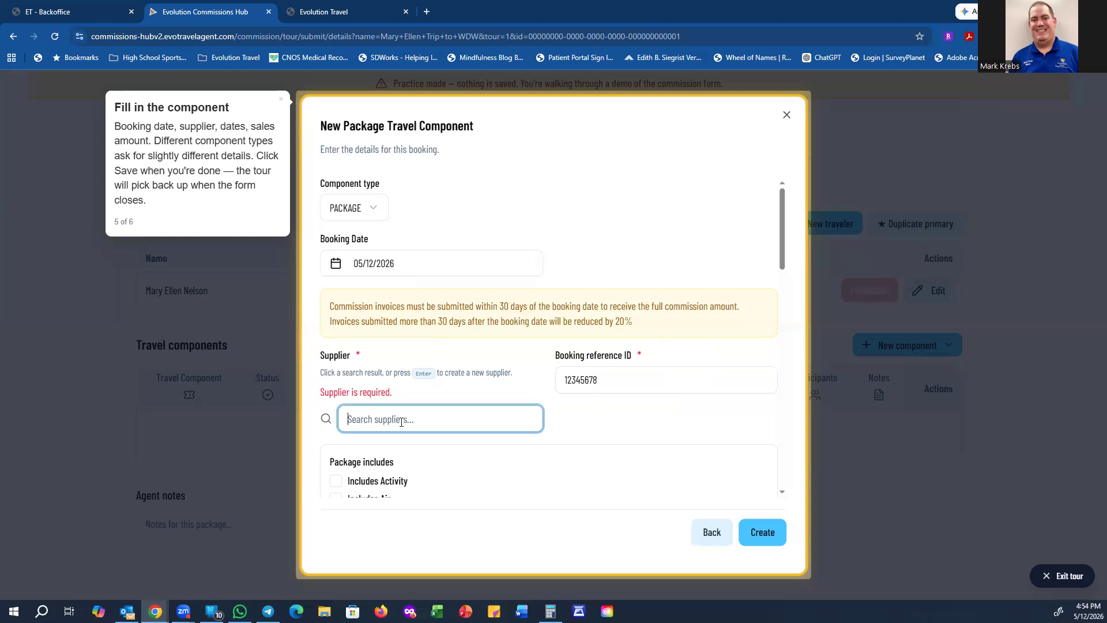
text(Disney)
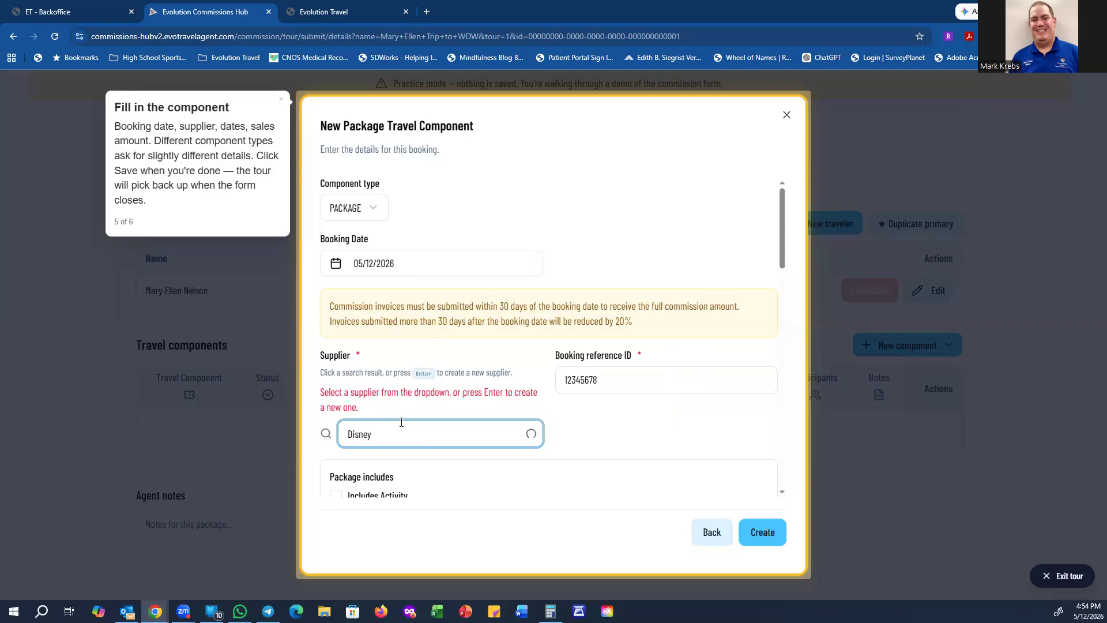
scroll(404, 454, down, 2)
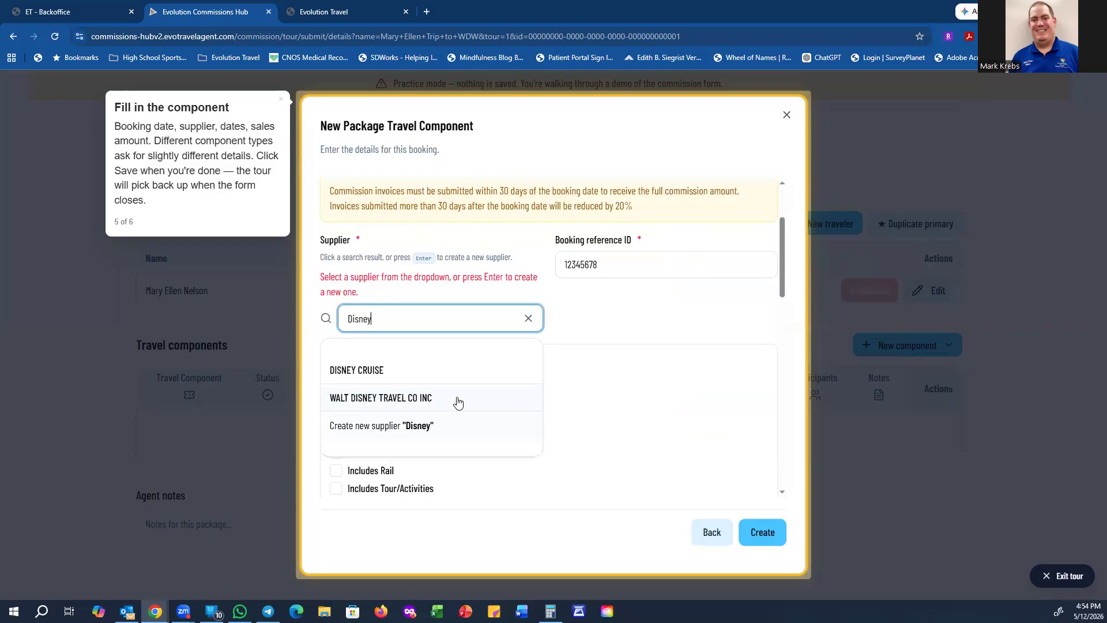
click(457, 399)
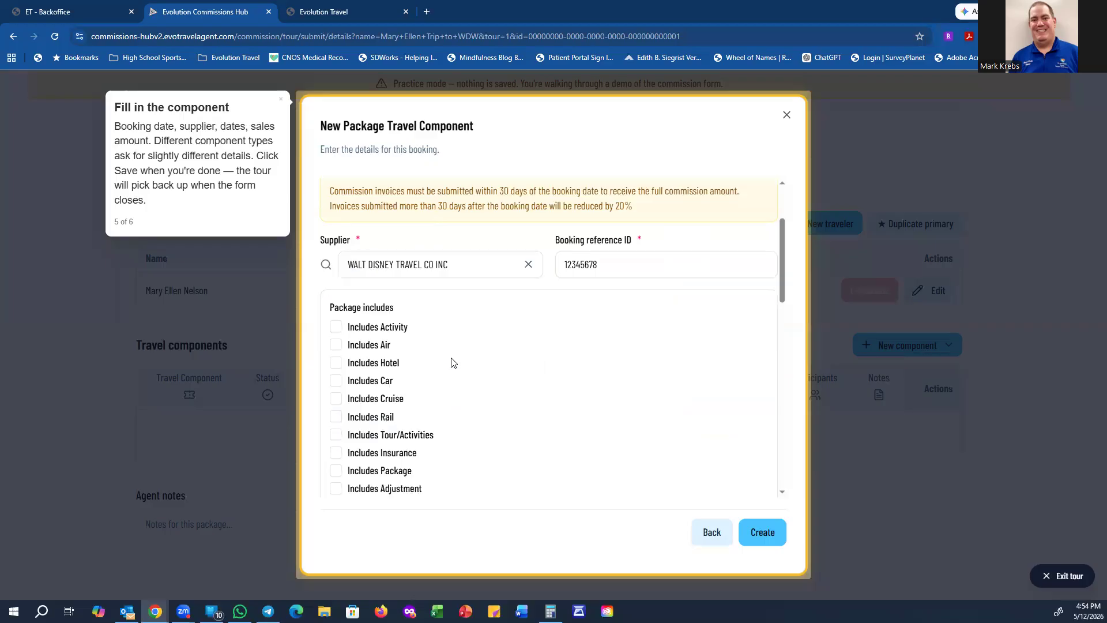
Step: Clear the Activity and Hotel inclusions so only Includes Package is ticked on the Disney component
scroll(453, 363, down, 1)
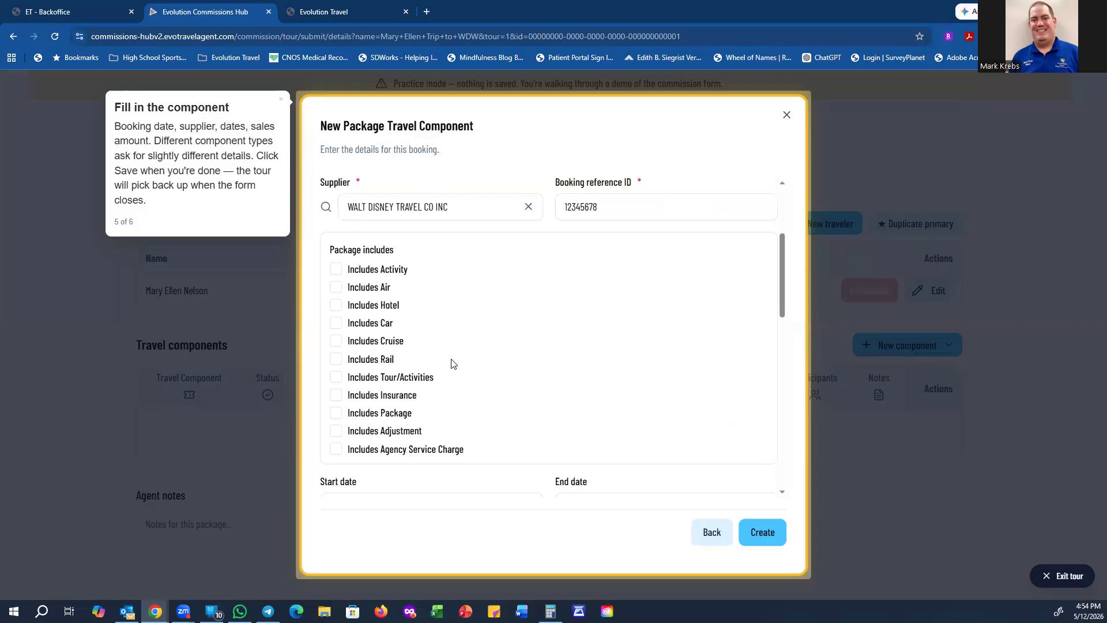
scroll(452, 362, down, 2)
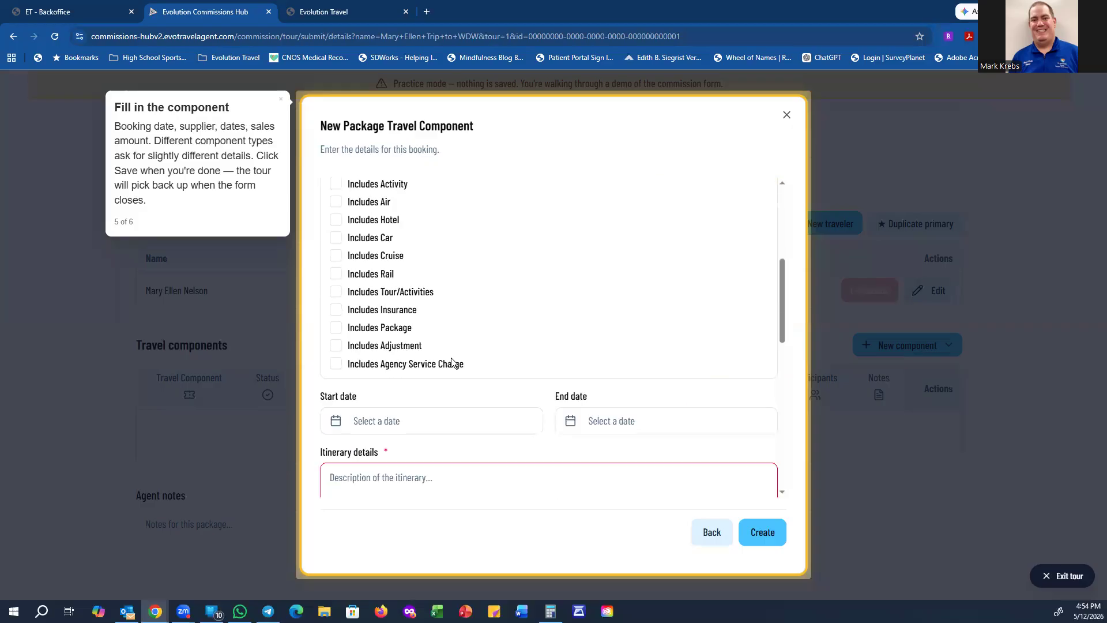
scroll(508, 340, up, 3)
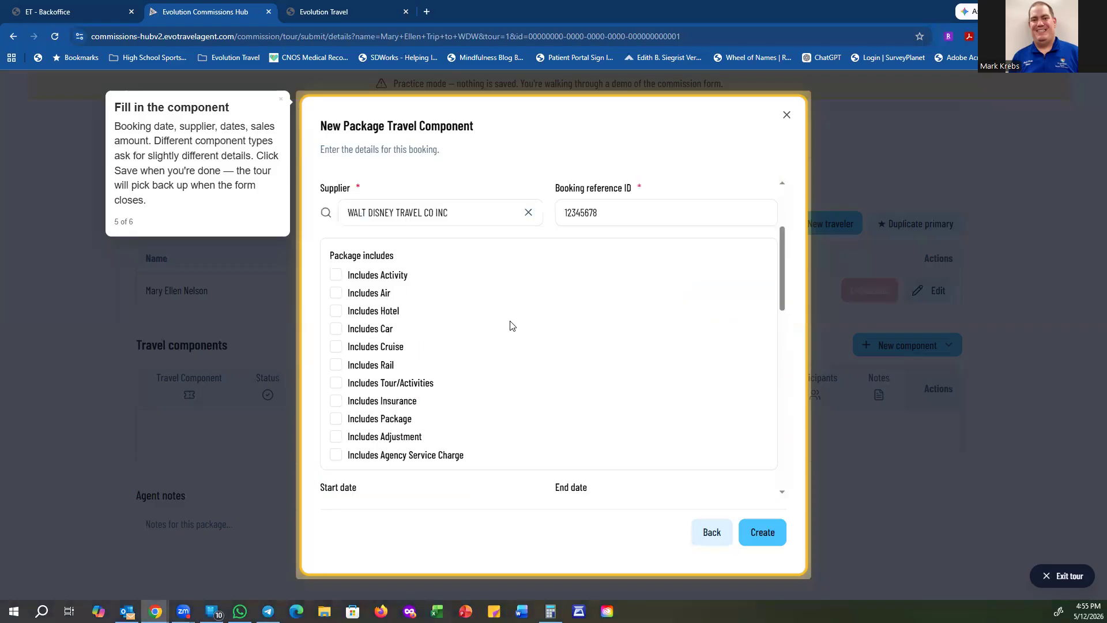
scroll(469, 404, down, 2)
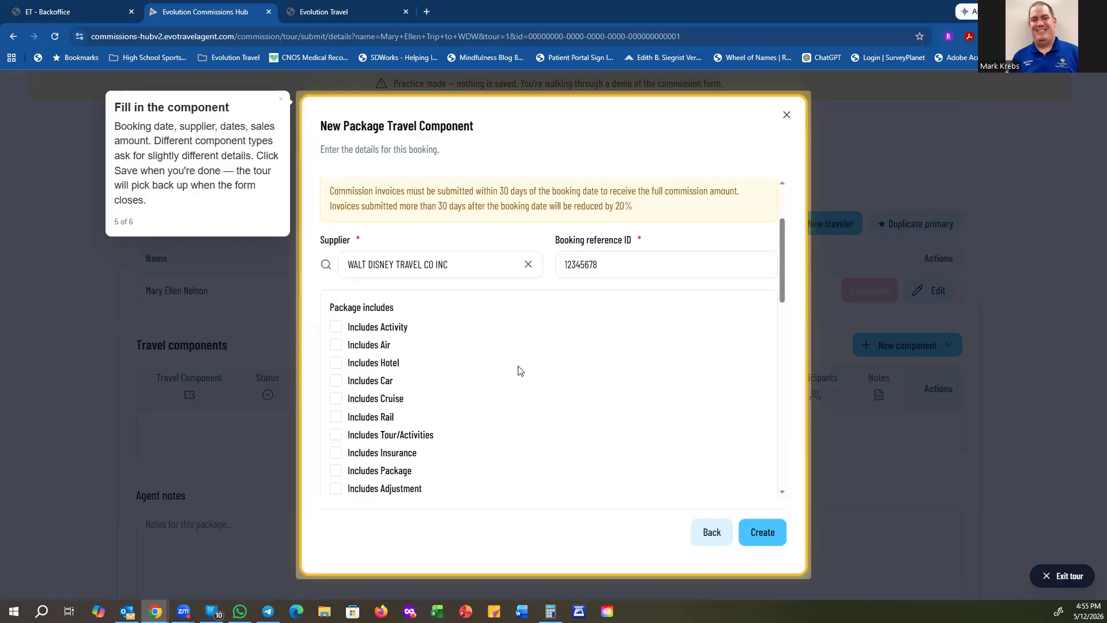
click(337, 328)
click(337, 327)
click(336, 363)
scroll(534, 375, down, 1)
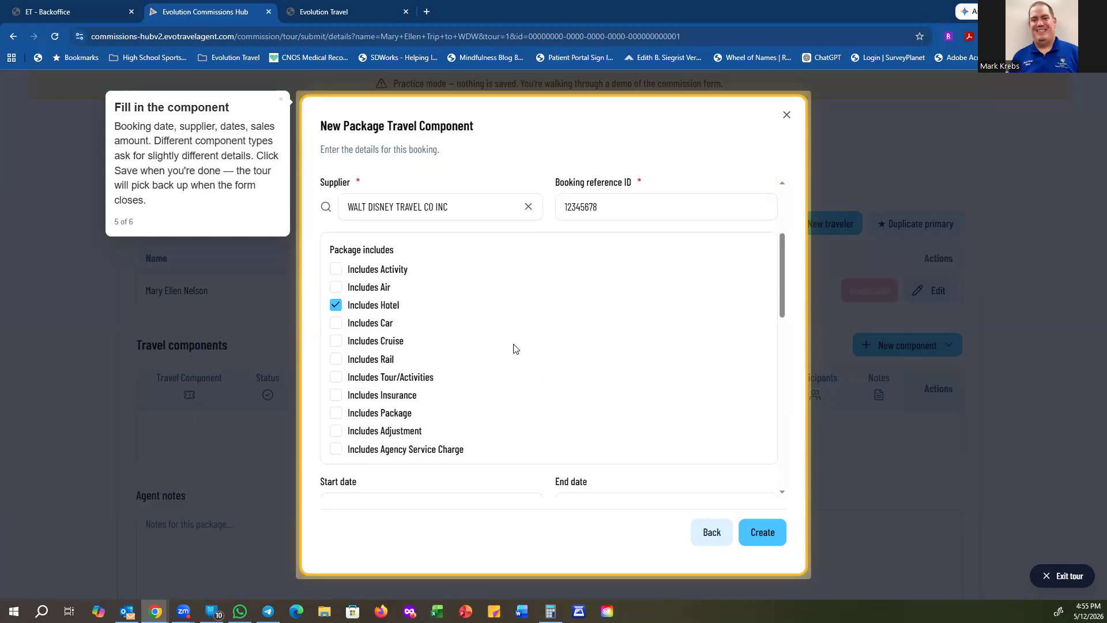
click(335, 412)
click(340, 309)
scroll(630, 387, down, 2)
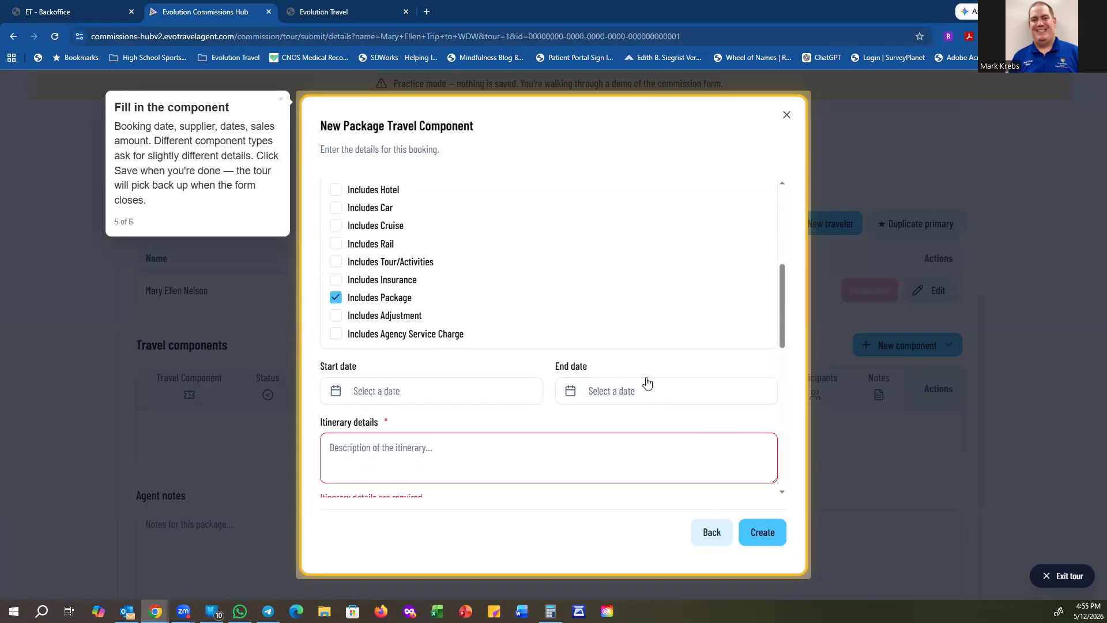
Step: Set the package component's start and end dates to 08/31/2026
click(402, 391)
click(486, 148)
click(417, 392)
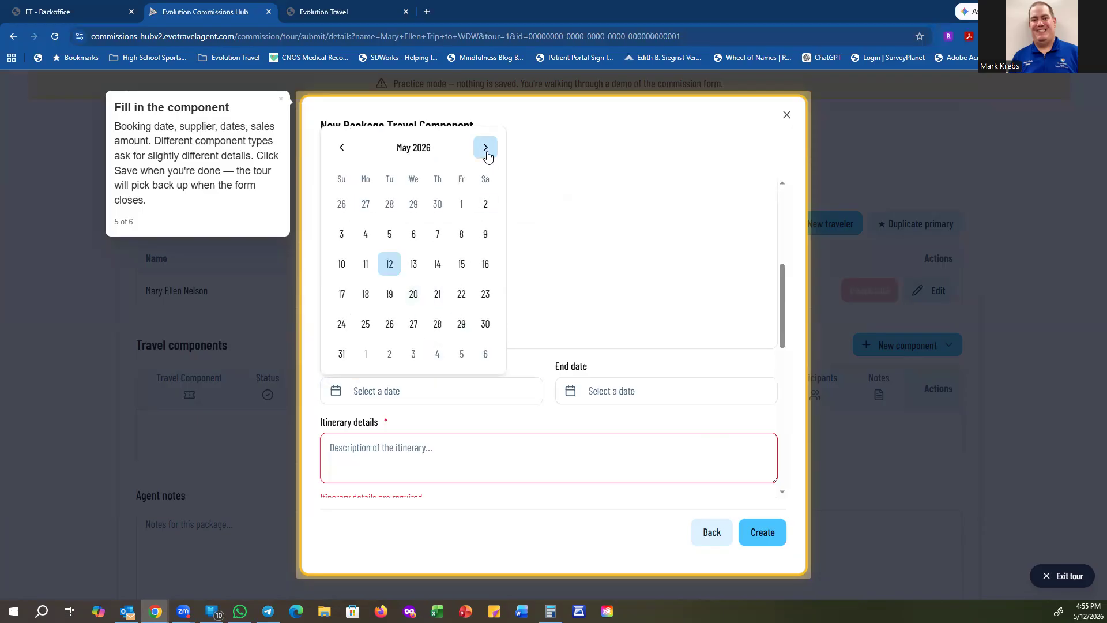
click(485, 148)
click(484, 179)
click(484, 178)
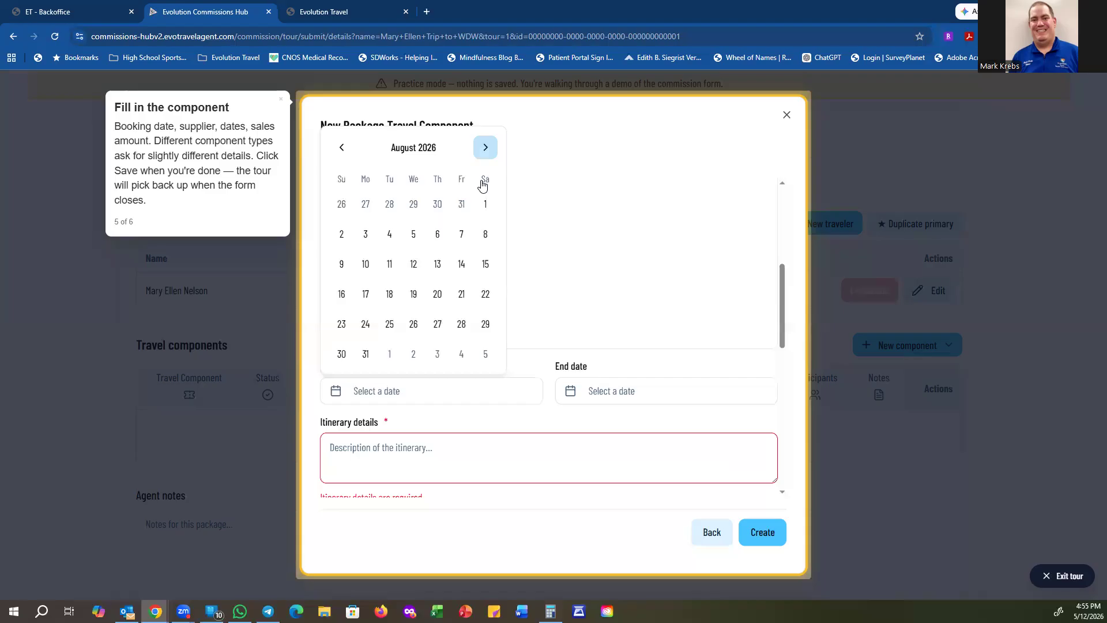
click(344, 333)
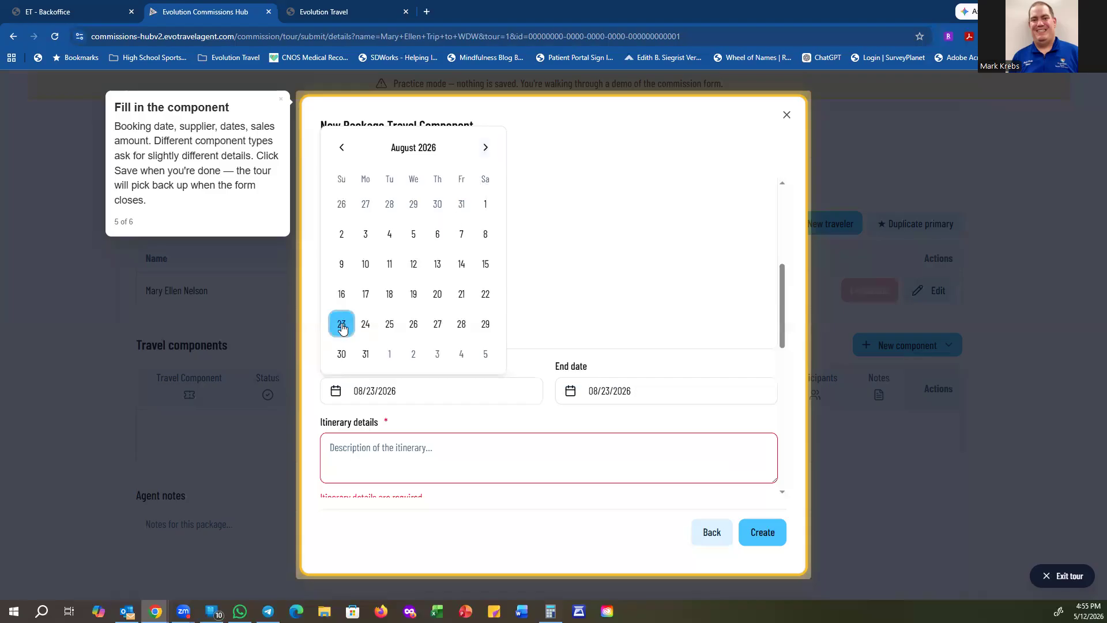
click(365, 354)
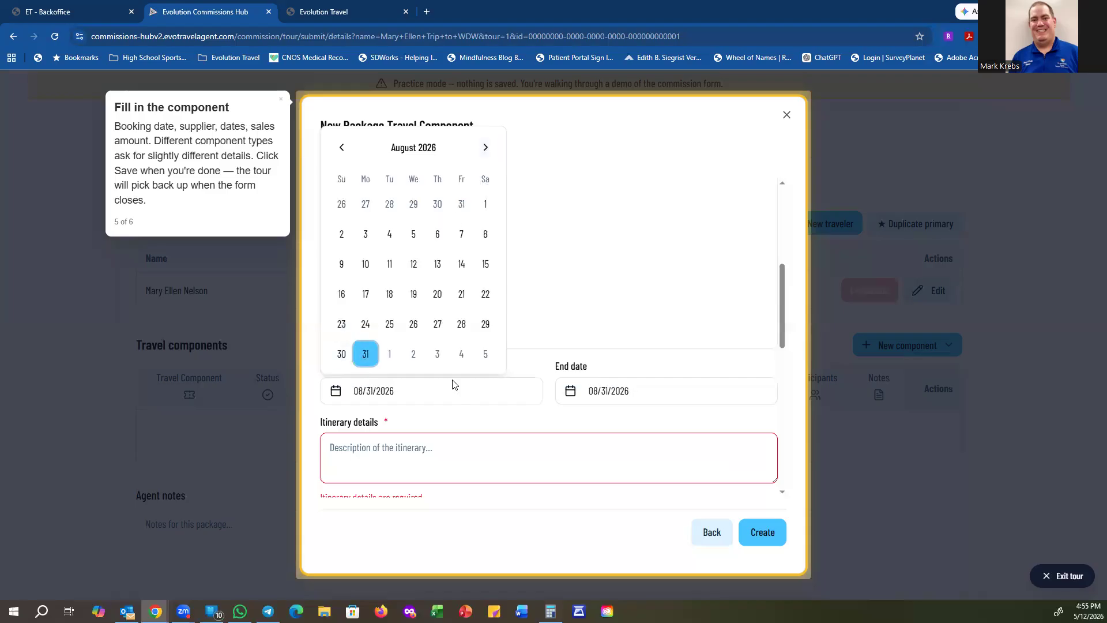
Step: Enter 'Family trip to Walt Disney World Resort' as the itinerary details
click(705, 303)
click(417, 451)
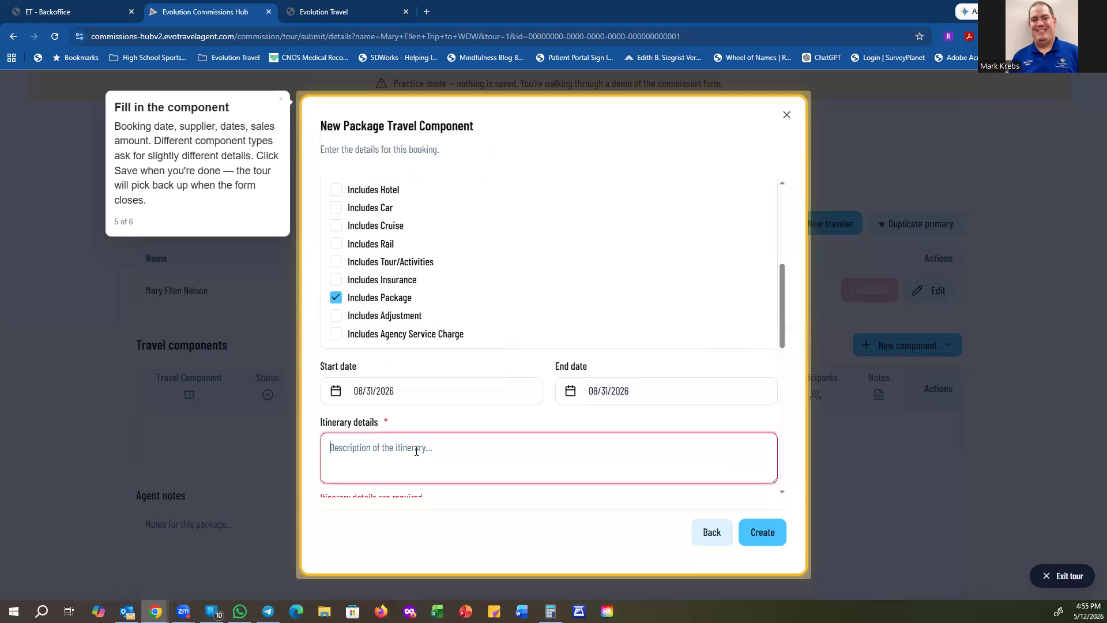
text(Family t)
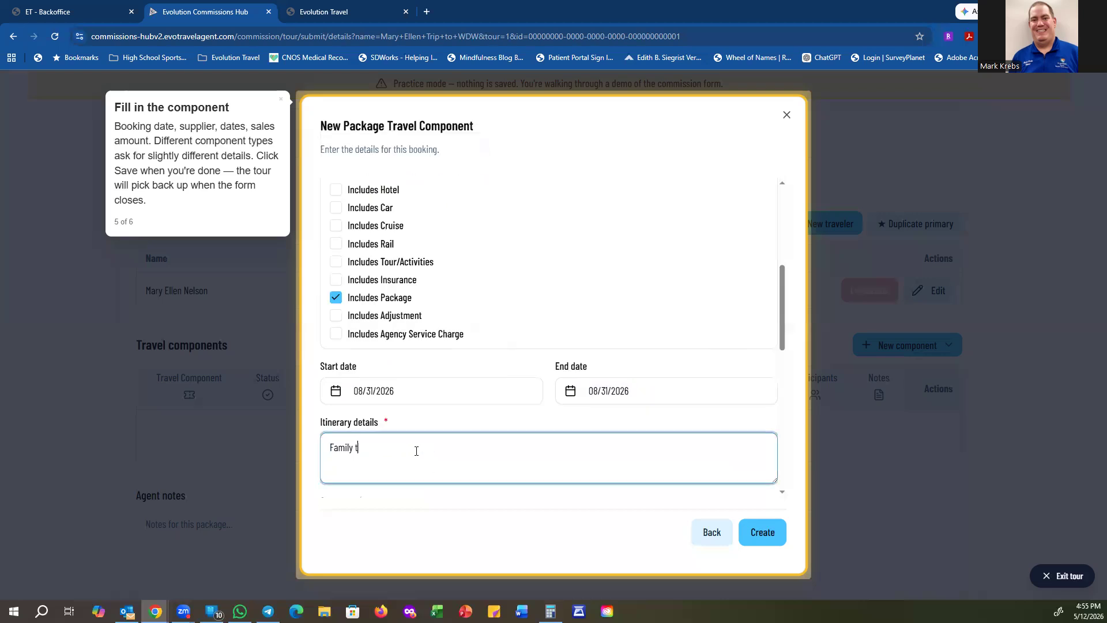
text(rip to Walt Disney World Resort)
Step: Create the Walt Disney package component and submit the practice commission form
click(765, 536)
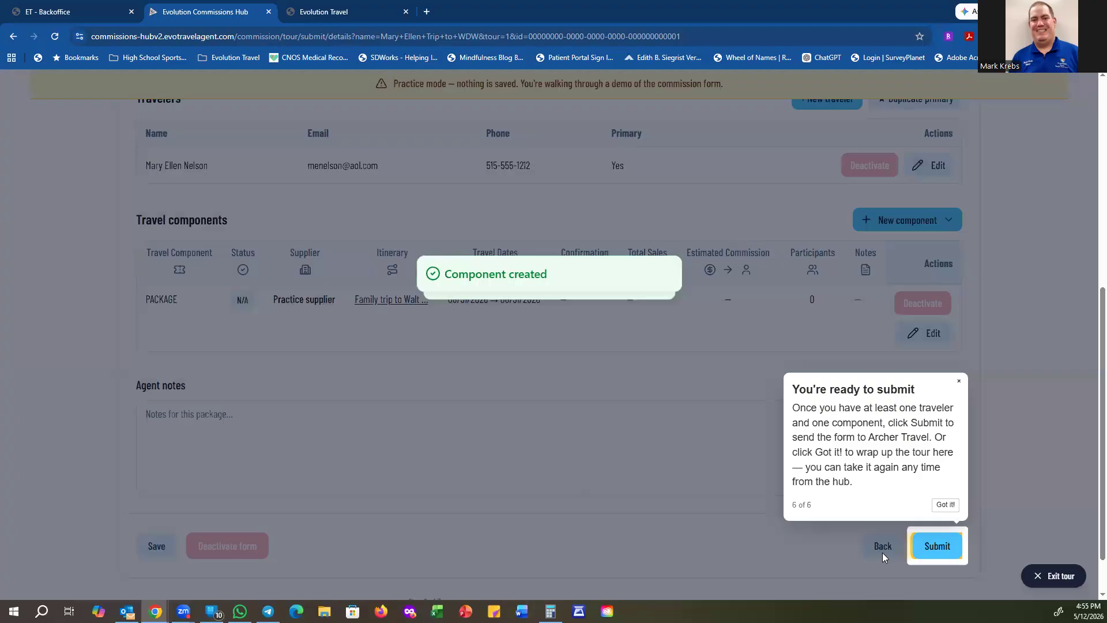
click(939, 545)
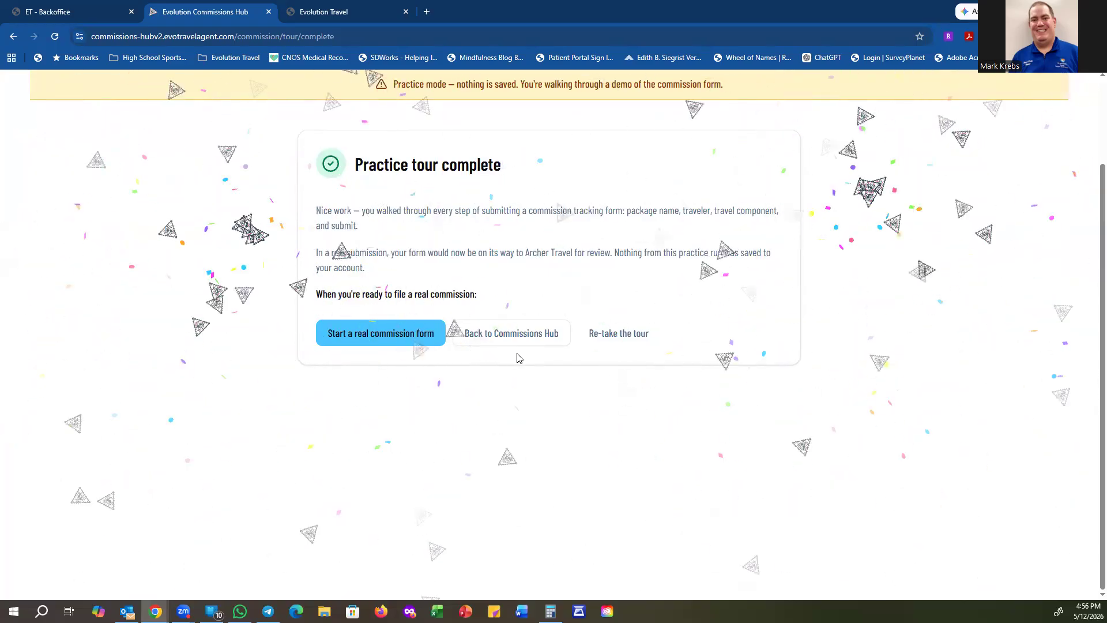
Step: Go back to the Commissions Hub dashboard showing 8 forms and $11,914.81 total sales
click(548, 332)
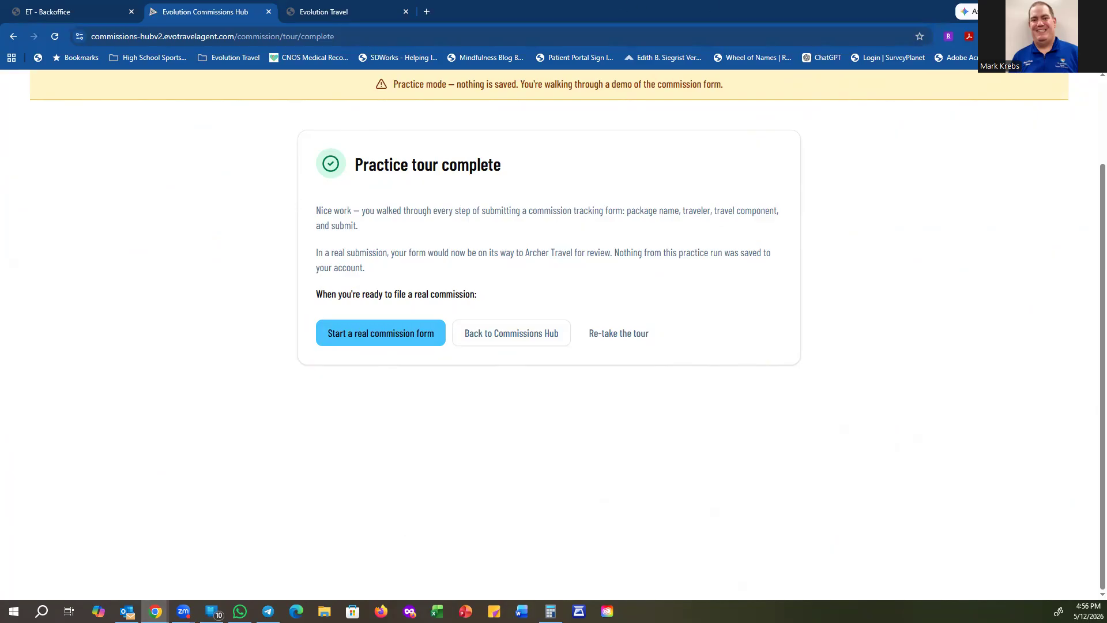
click(183, 611)
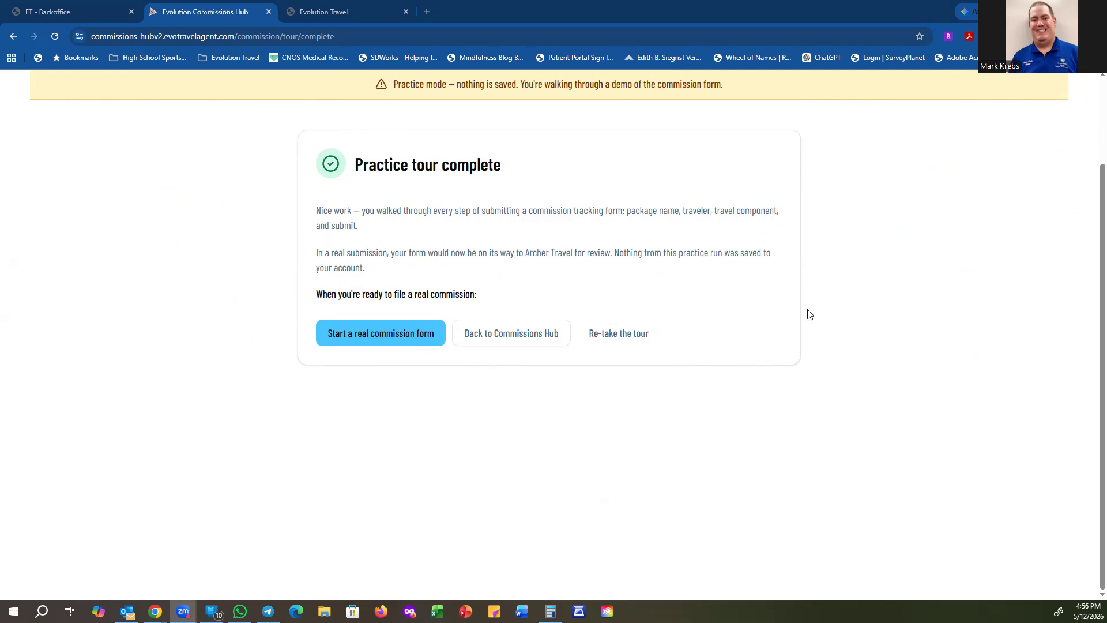
click(487, 338)
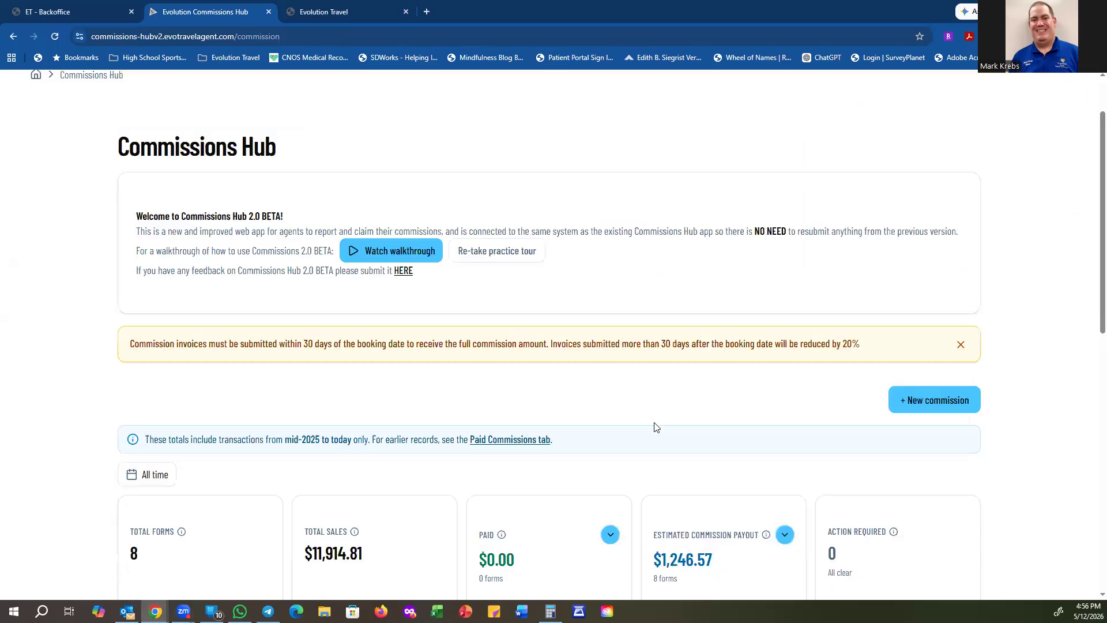